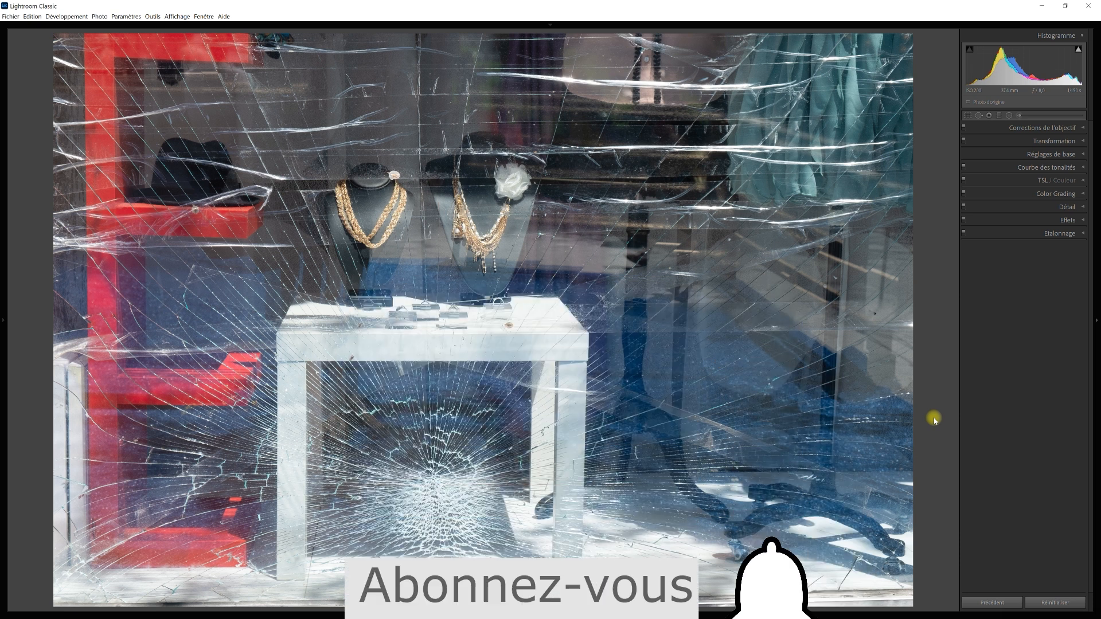
Apply the Cinematic10 profile from the Cinematic LUTs group to the shop-window photo and close the profile browser.
key(ctrl+1)
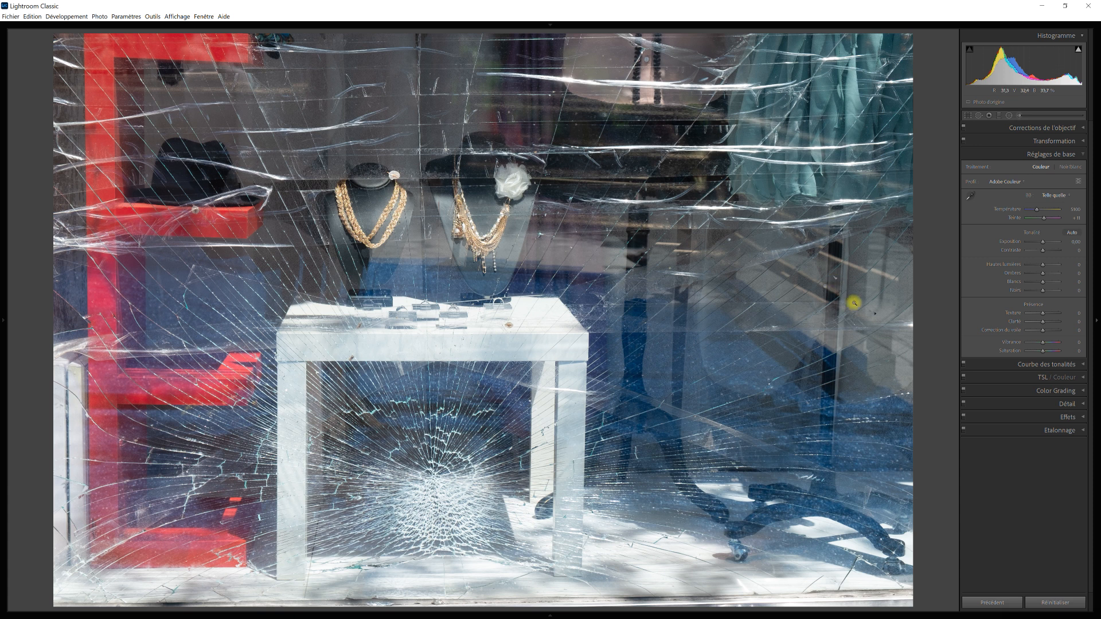
click(1080, 182)
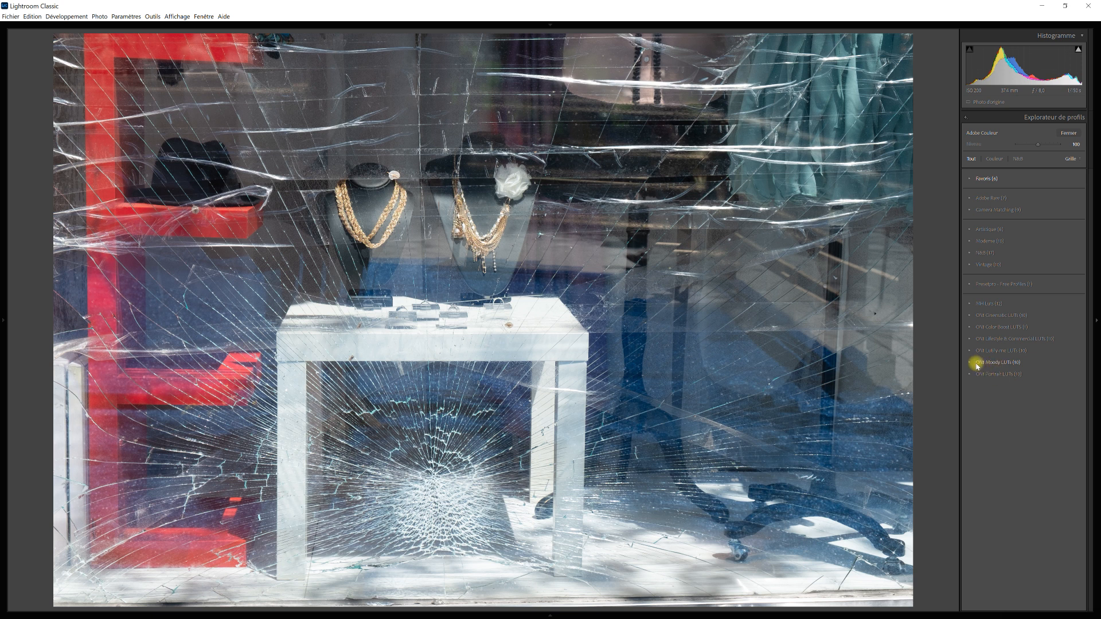
click(974, 363)
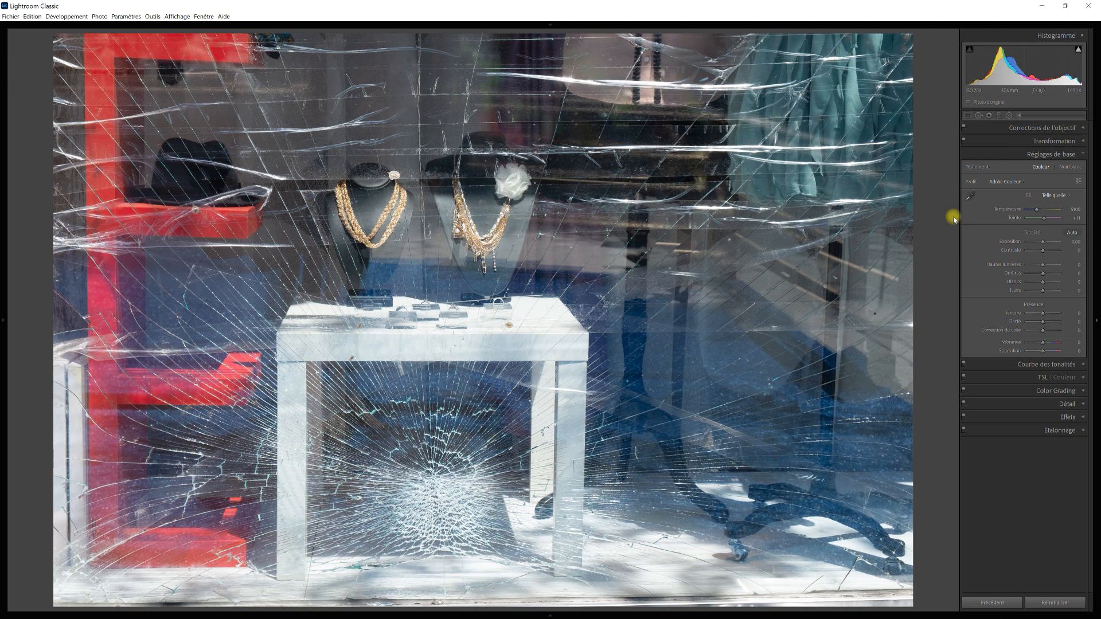
click(1078, 181)
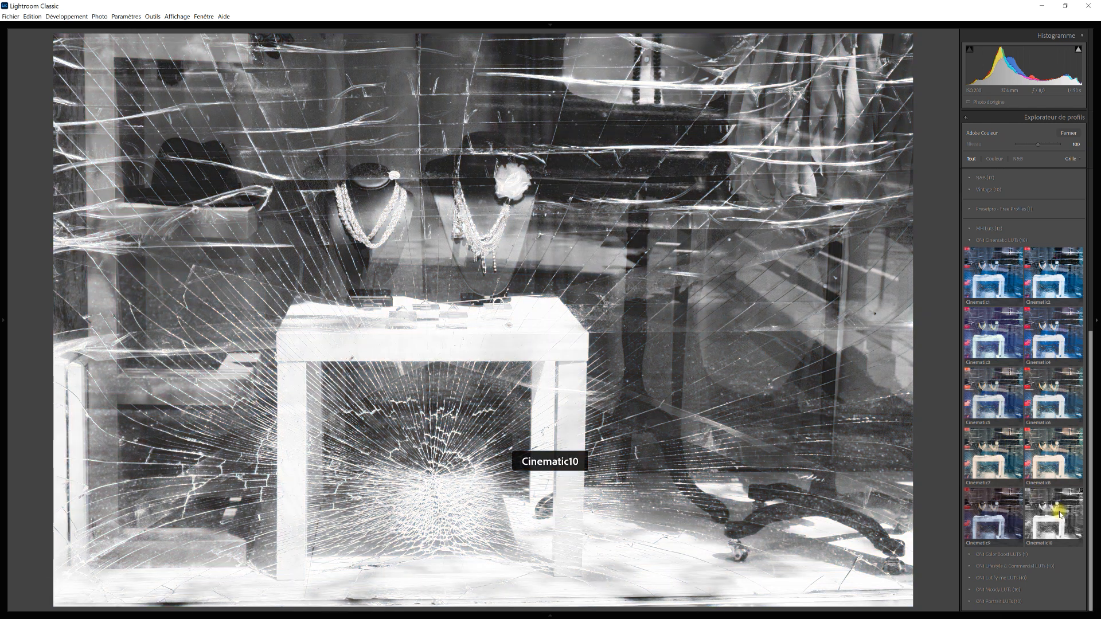
click(1060, 514)
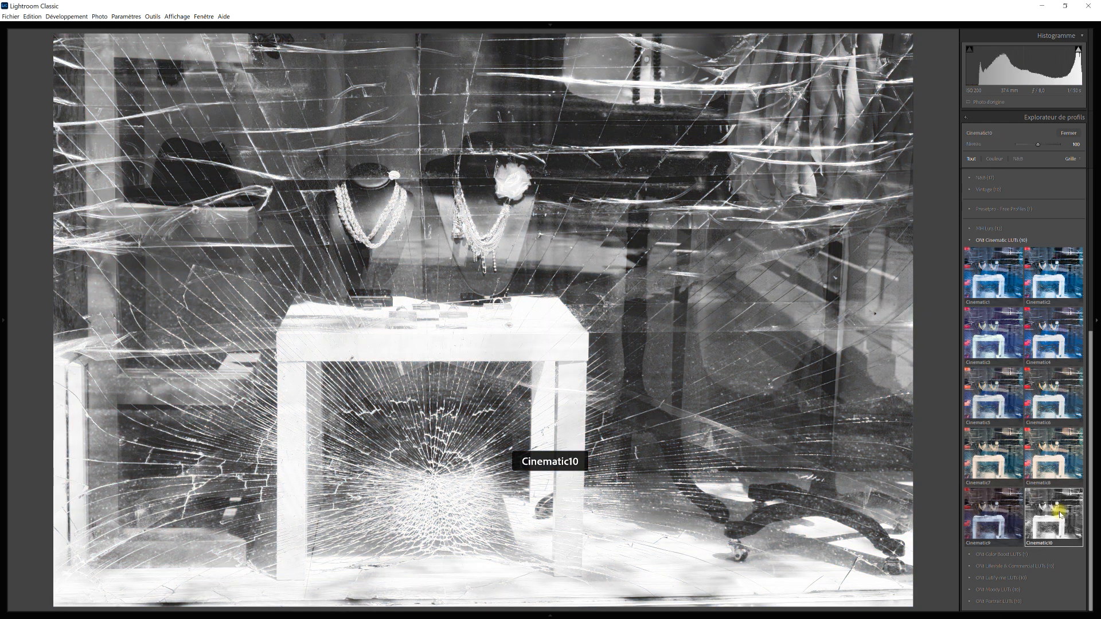
click(1070, 134)
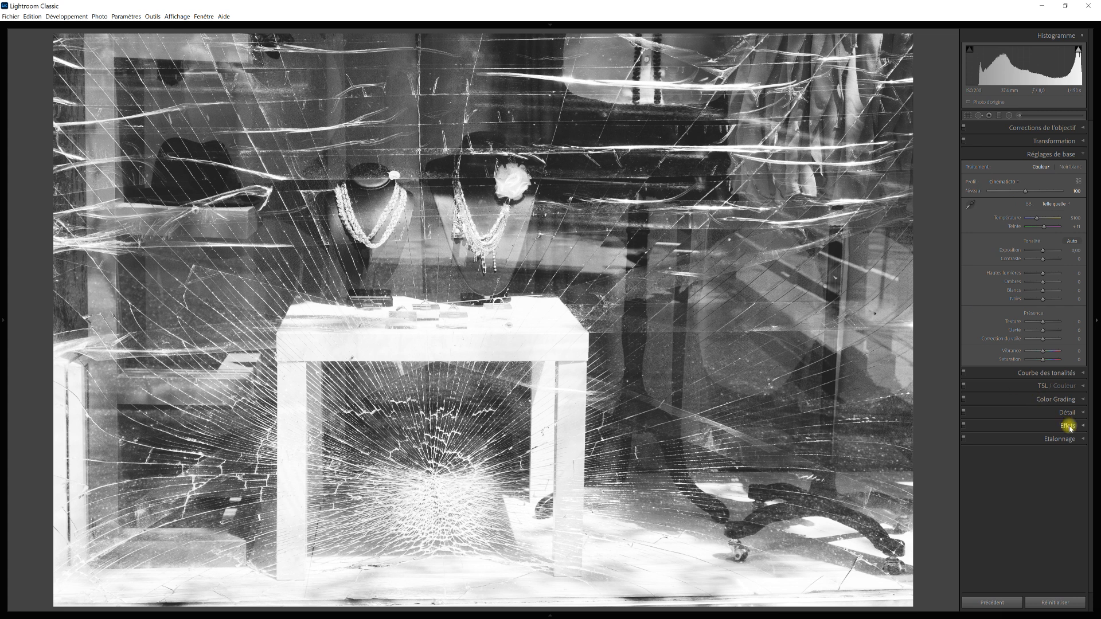
Inspect the photo's HSL adjustments, and check the amount control of the Cinematic10 profile in the profile browser.
click(1084, 387)
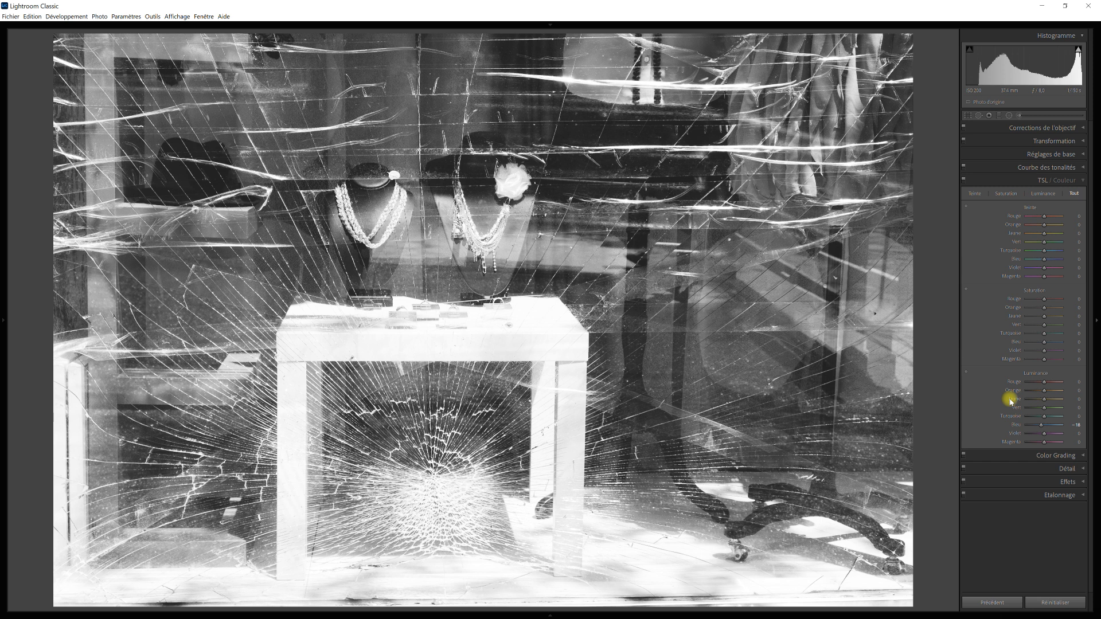
click(1084, 182)
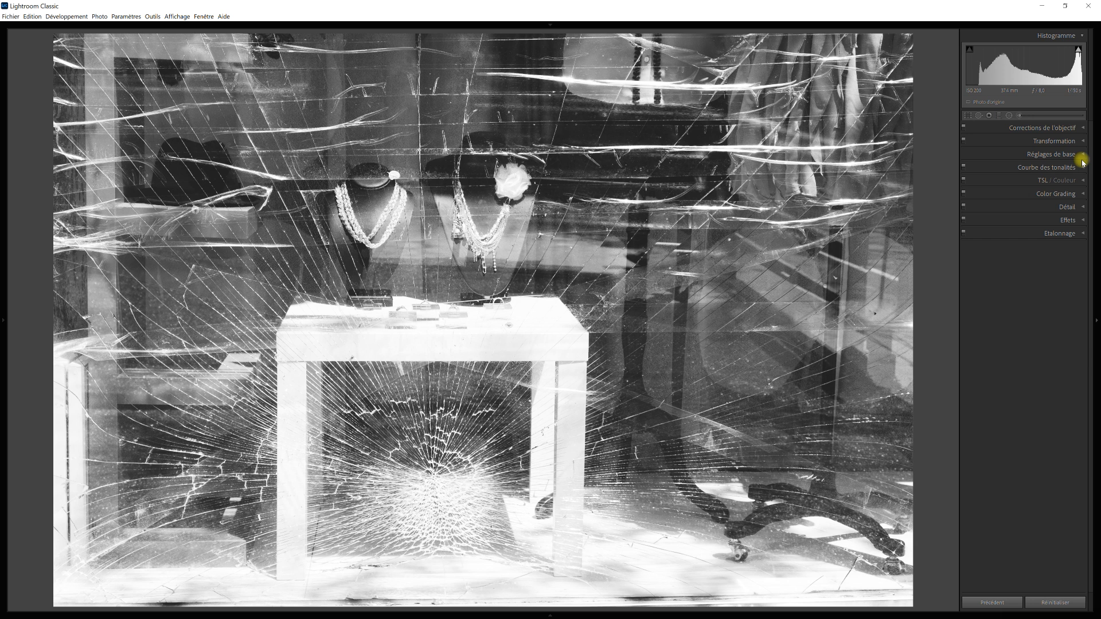
click(1085, 154)
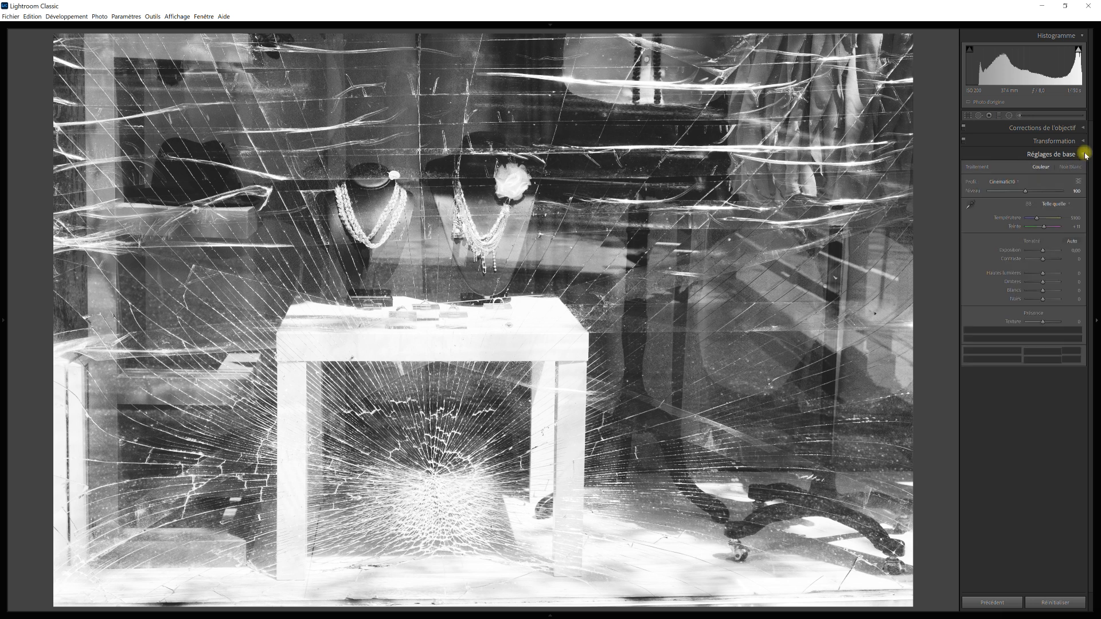
click(1079, 182)
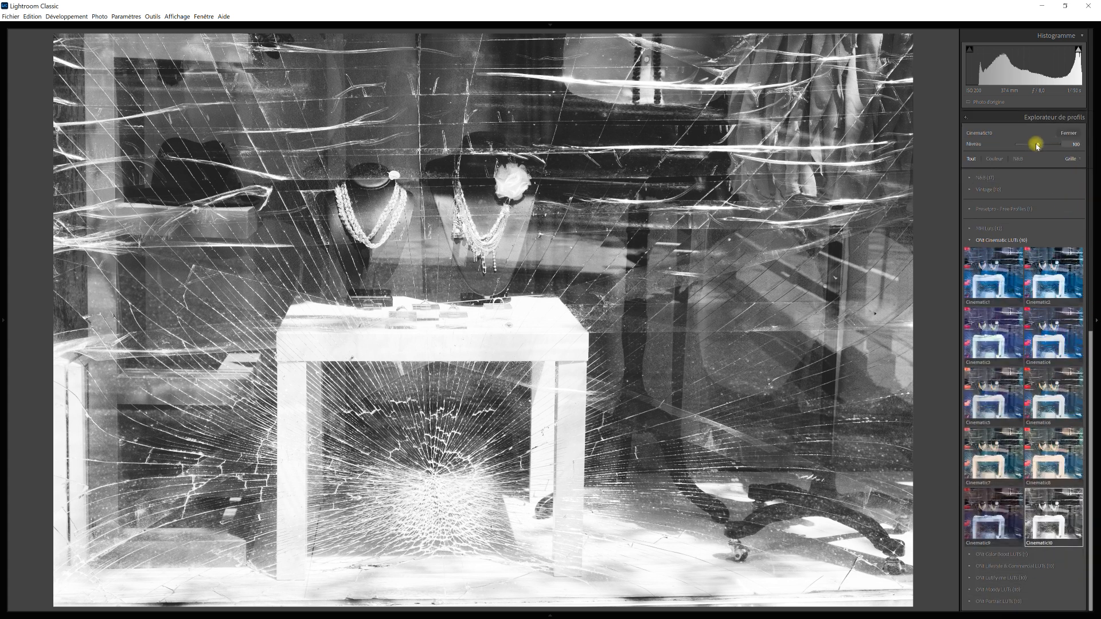
mouse_move(1039, 146)
mouse_down()
mouse_move(1062, 145)
mouse_move(1016, 147)
mouse_move(1039, 146)
mouse_up()
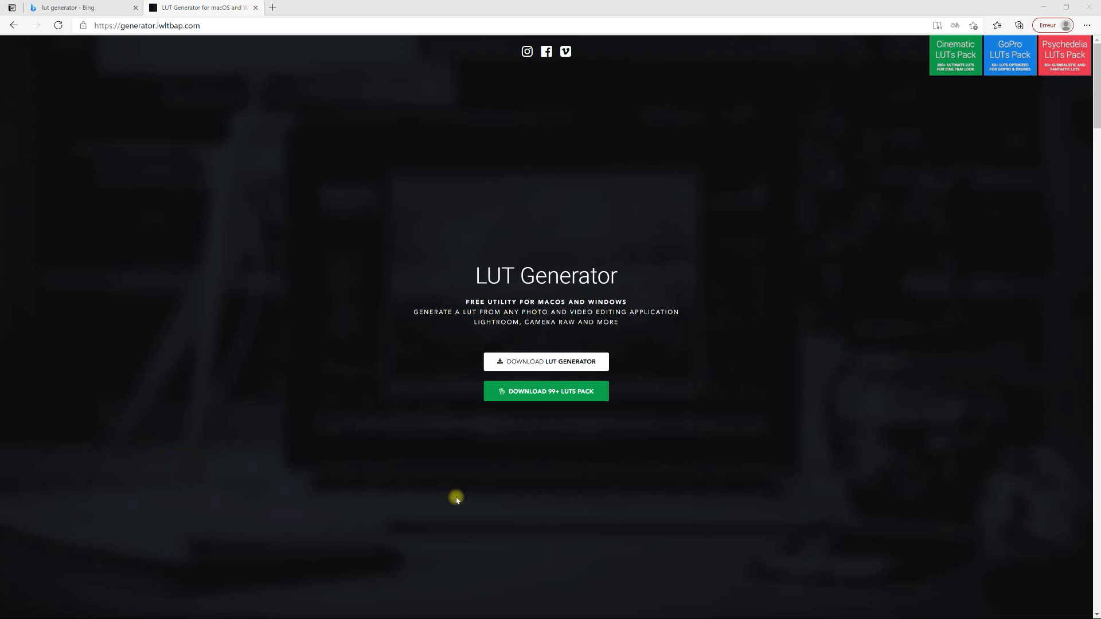
Switch to the browser and download LUT Generator from the generator.iwltbap.com site.
click(555, 363)
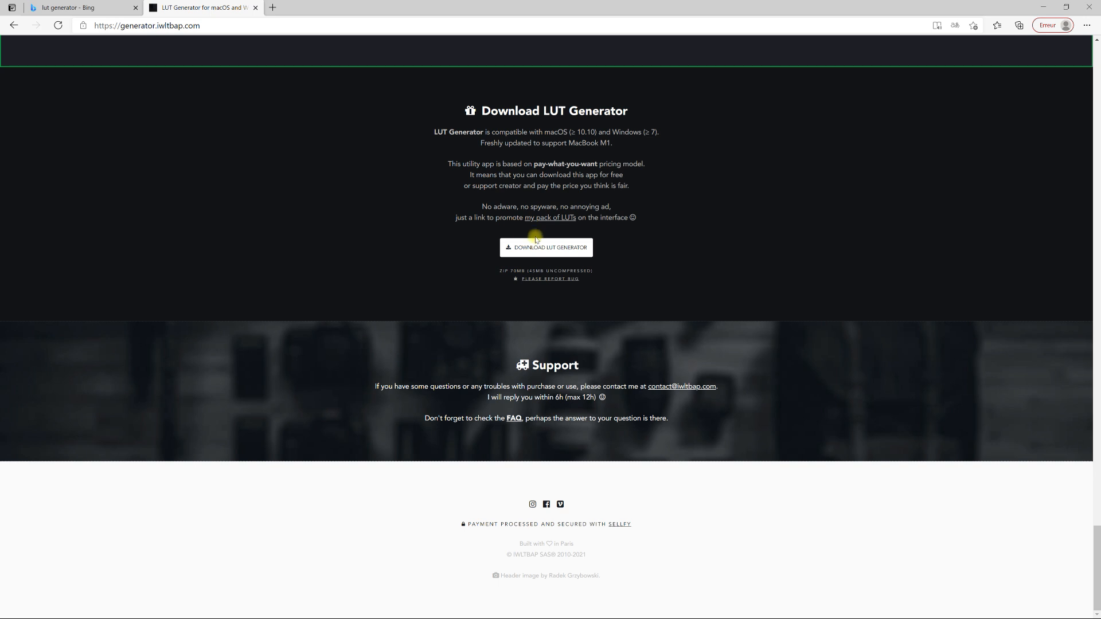
click(562, 249)
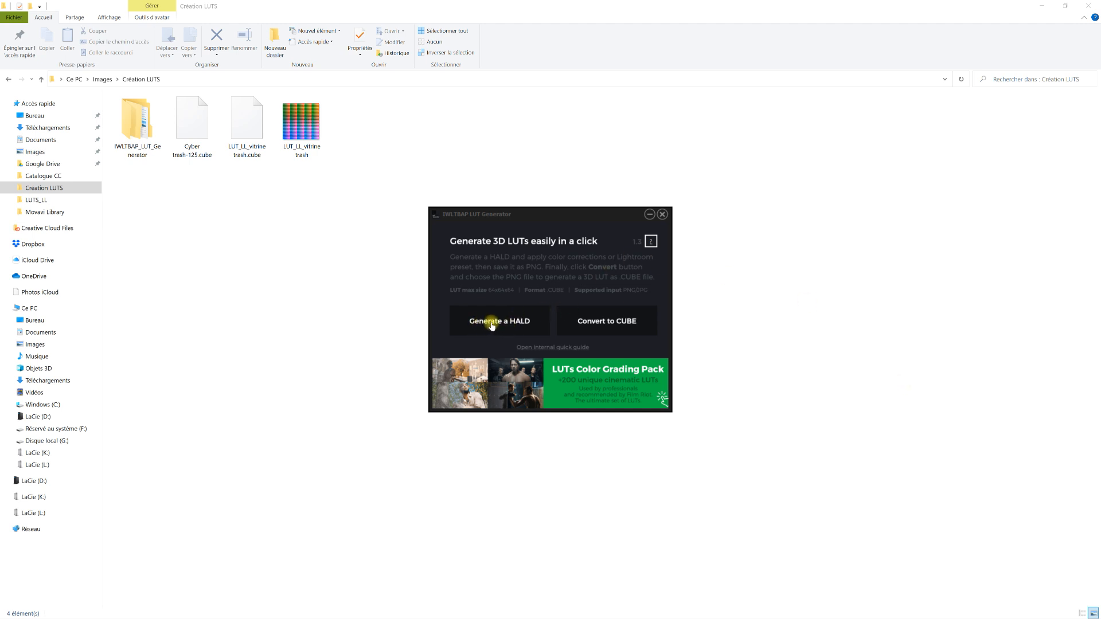
Generate a neutral HALD image with IWLTBAP LUT Generator, saving it in the Création LUTS folder.
click(513, 322)
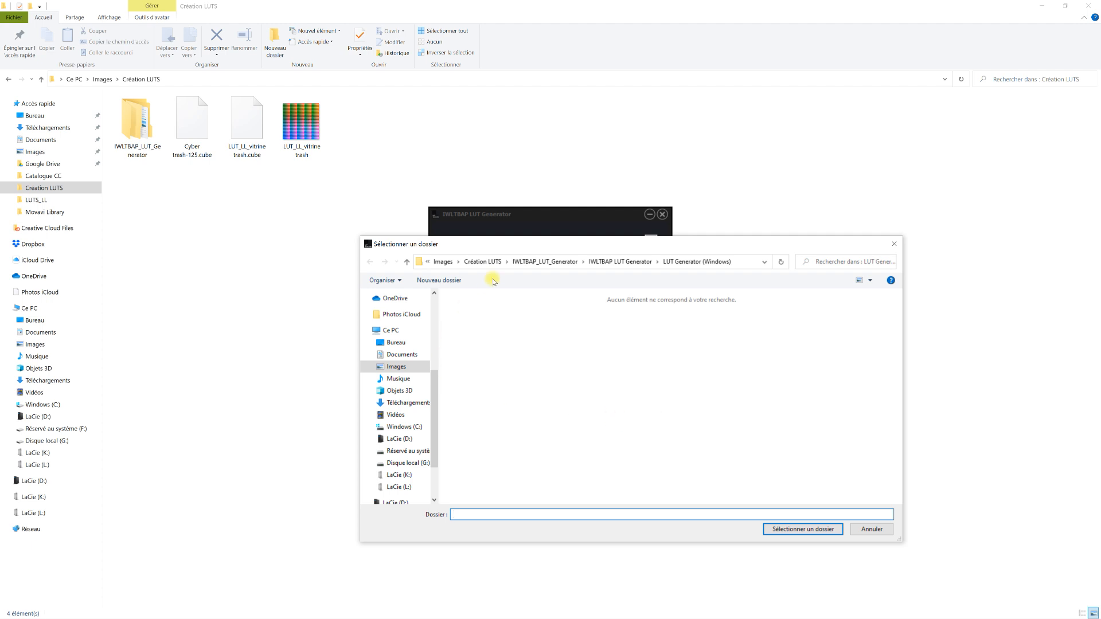
click(482, 262)
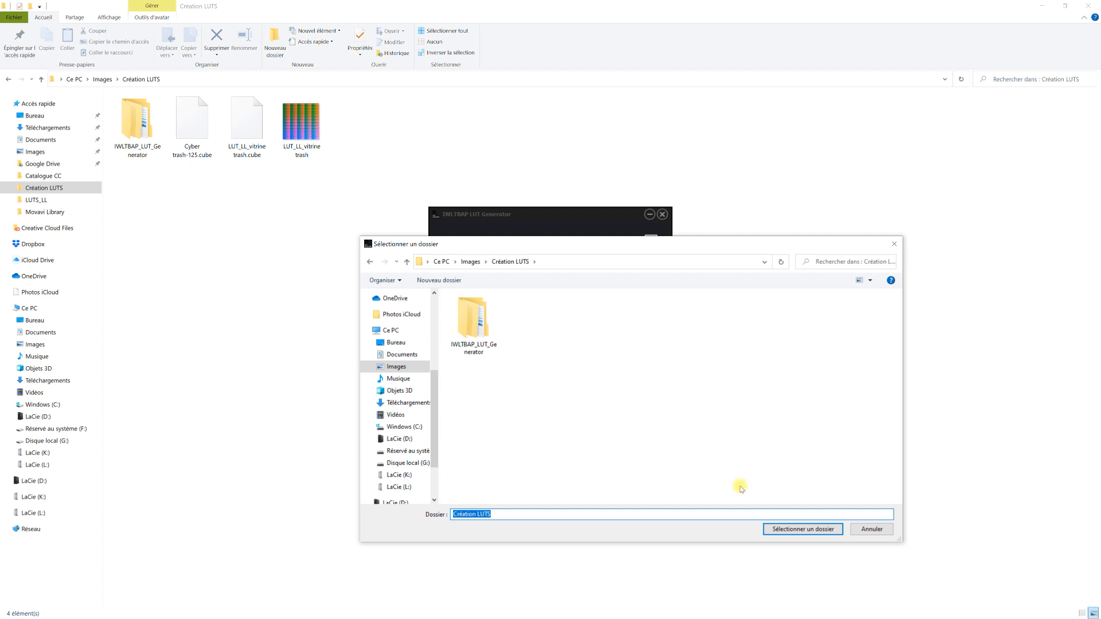
click(801, 530)
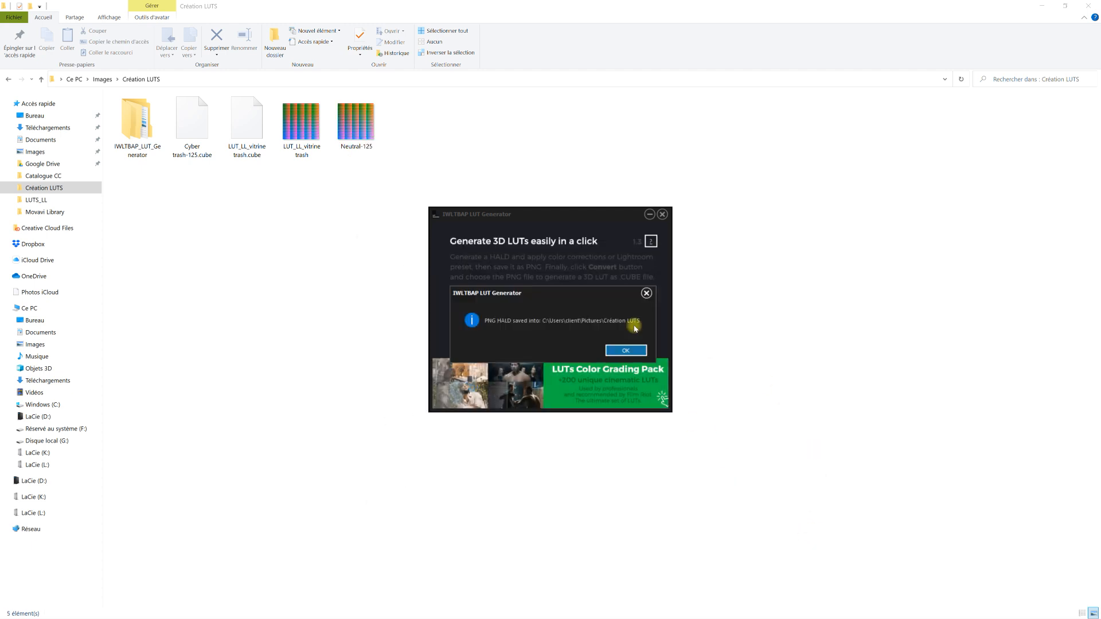
click(627, 351)
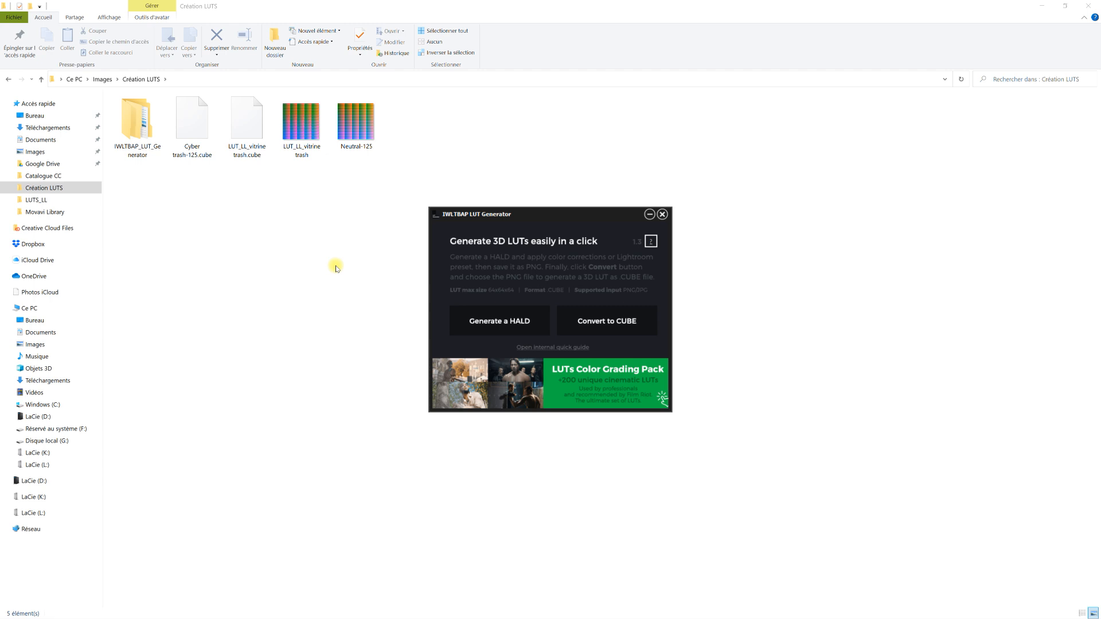
click(347, 154)
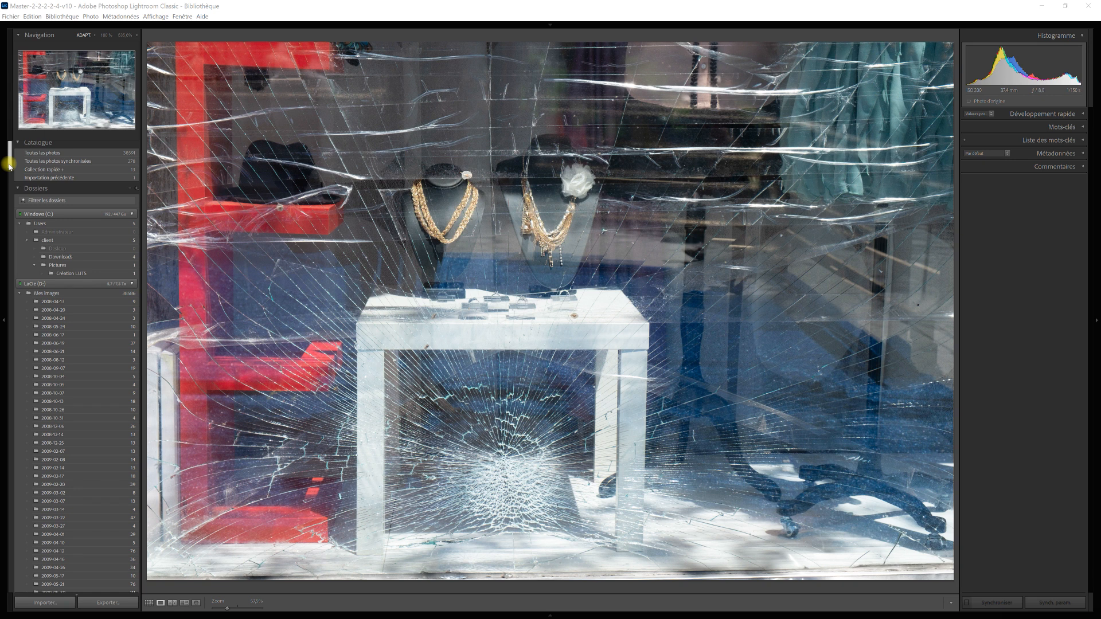
Open the shop-window photo in Lightroom's Develop module and move the tone curve's black point inward and up.
mouse_move(63, 271)
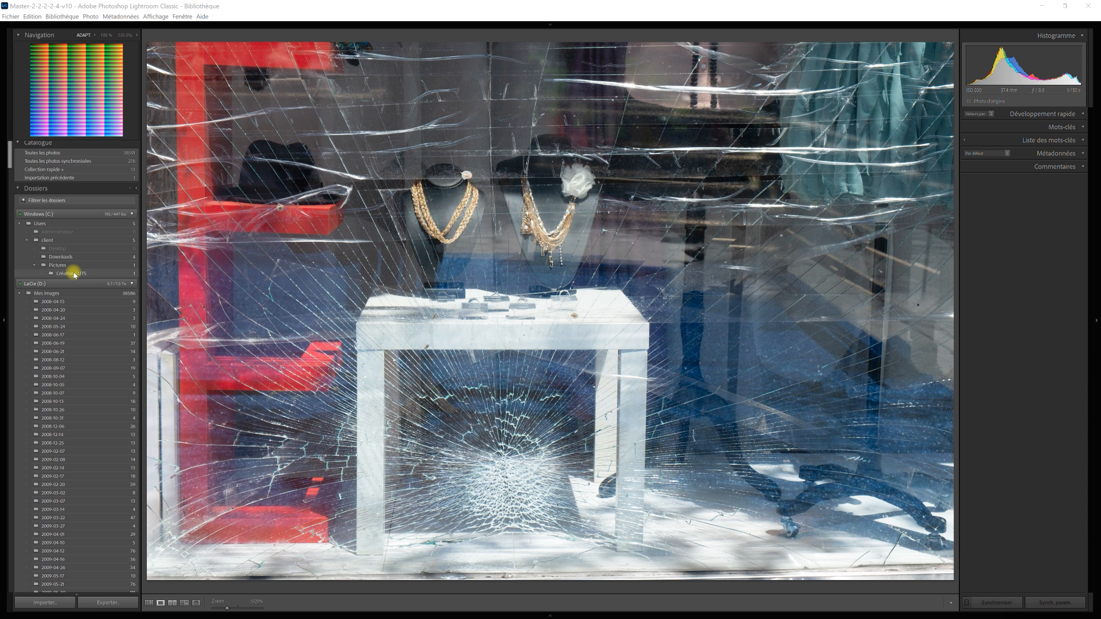
key(d)
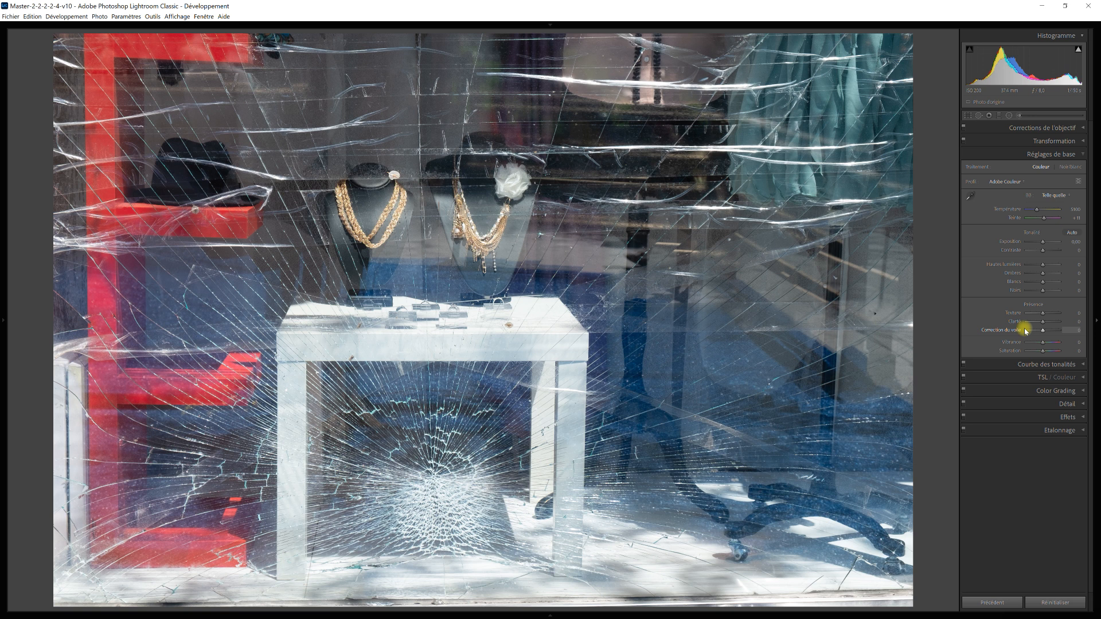
click(1083, 365)
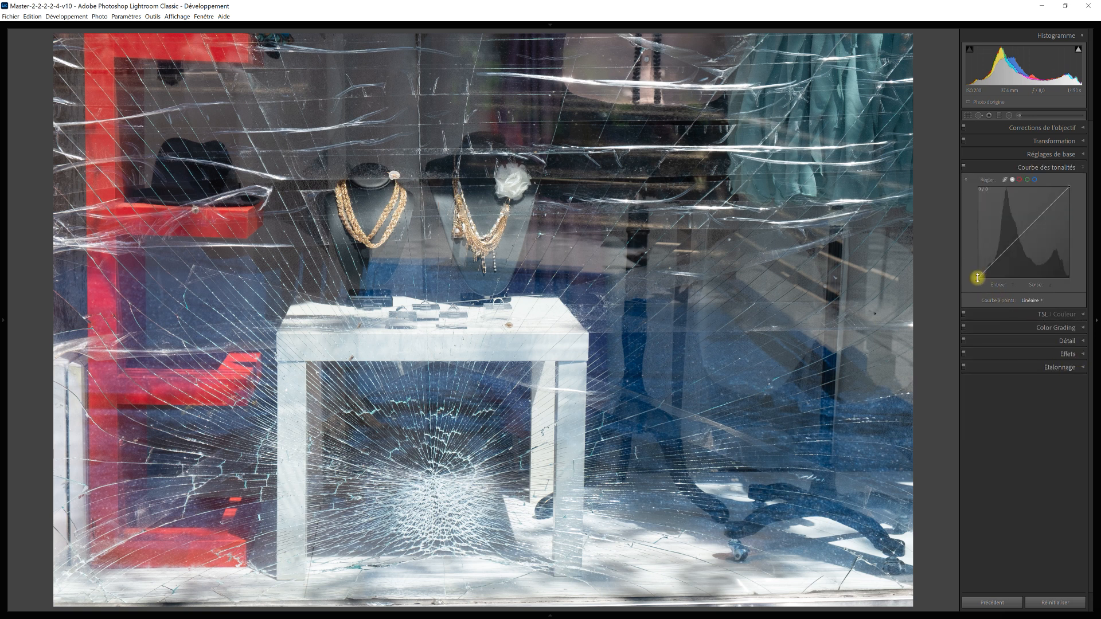
drag(978, 279, 1007, 266)
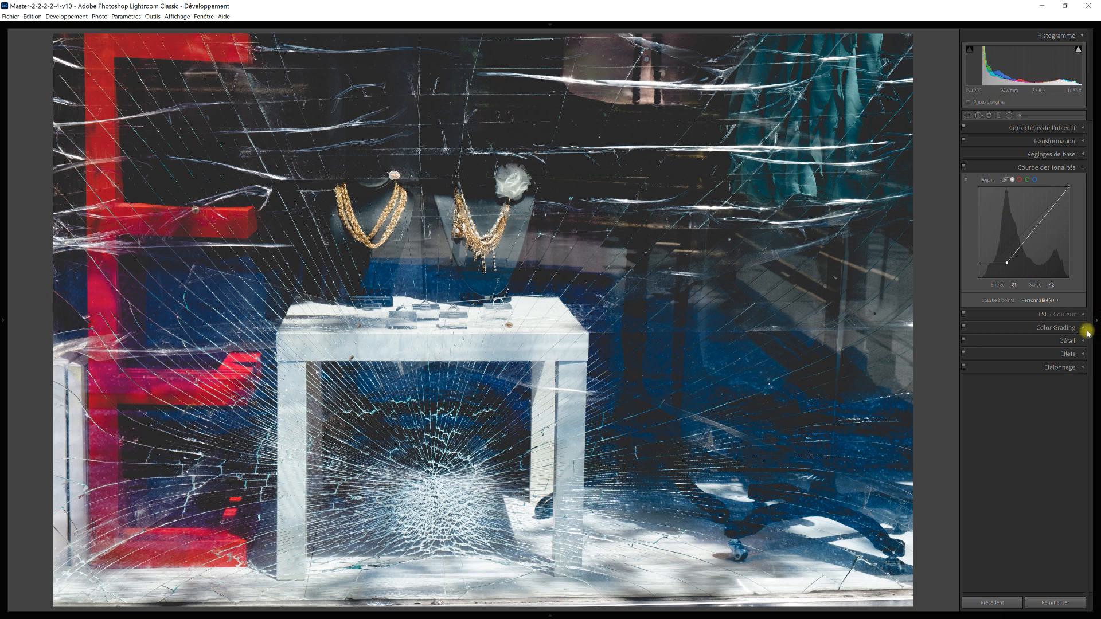
Tint the shop-window photo's highlights a soft cyan with Color Grading.
click(1082, 327)
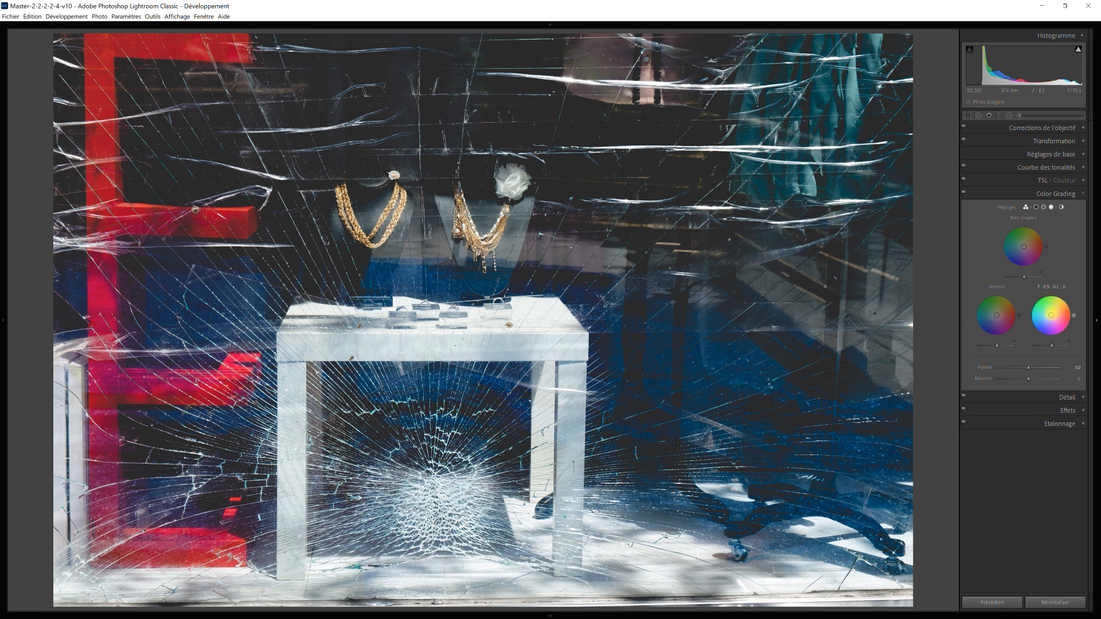
drag(1051, 316, 1047, 315)
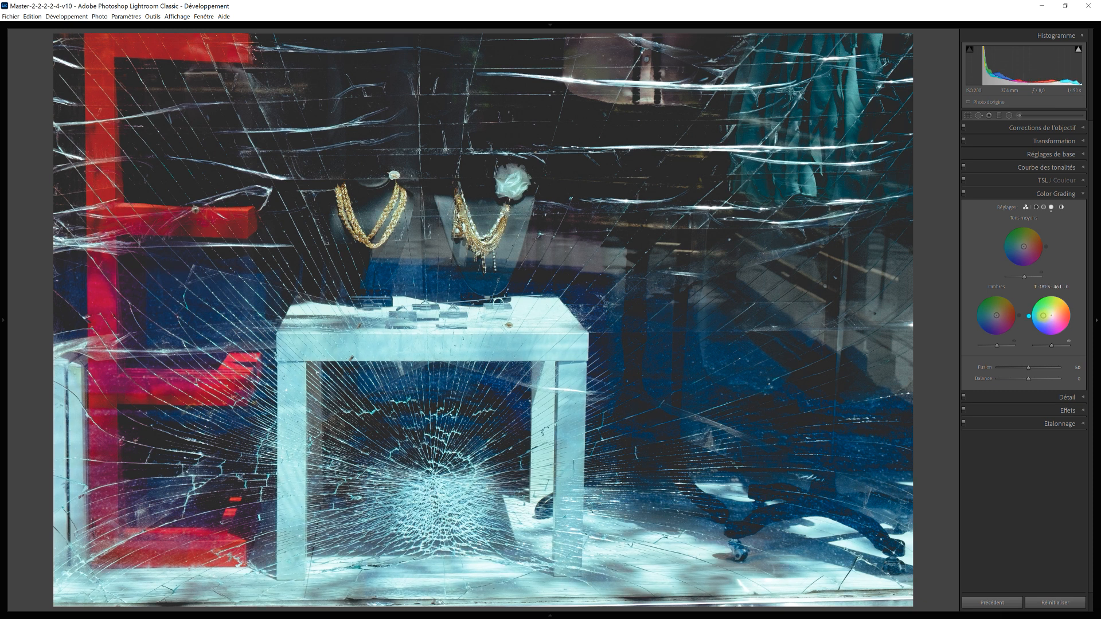
drag(1043, 316, 1045, 315)
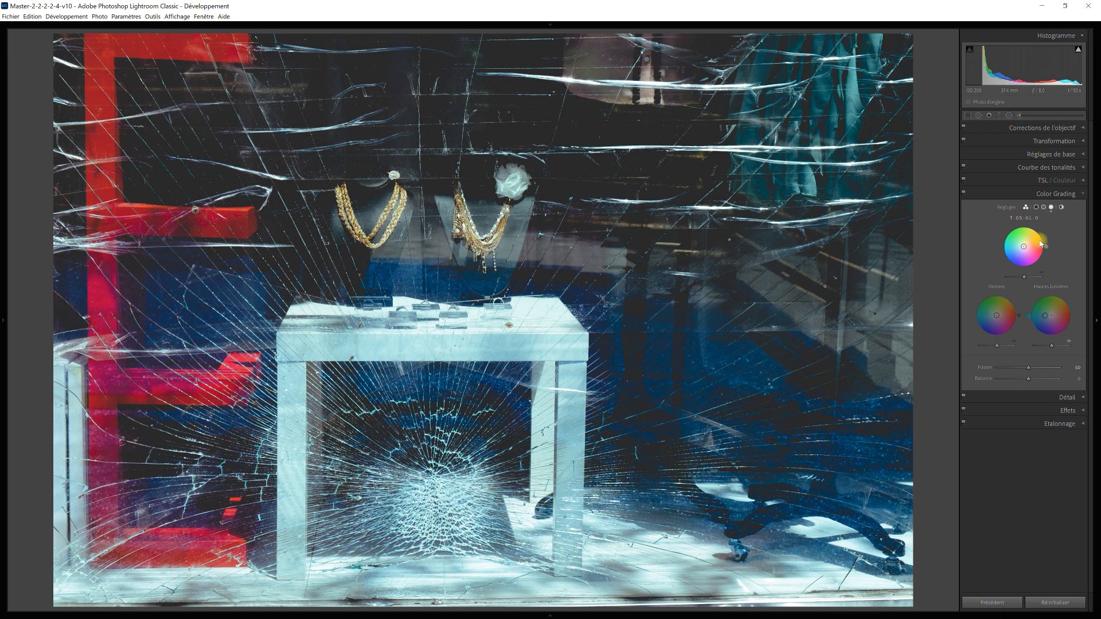
click(1083, 194)
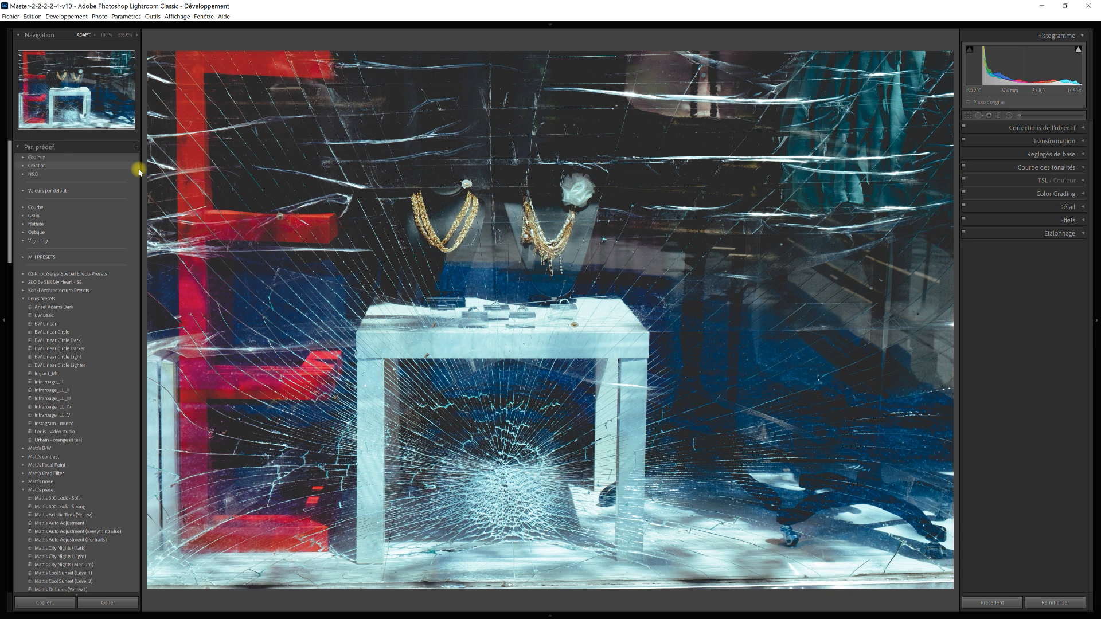
Open the HALD image from the Création LUTS folder in the Develop module and paste the copied develop settings onto it.
key(g)
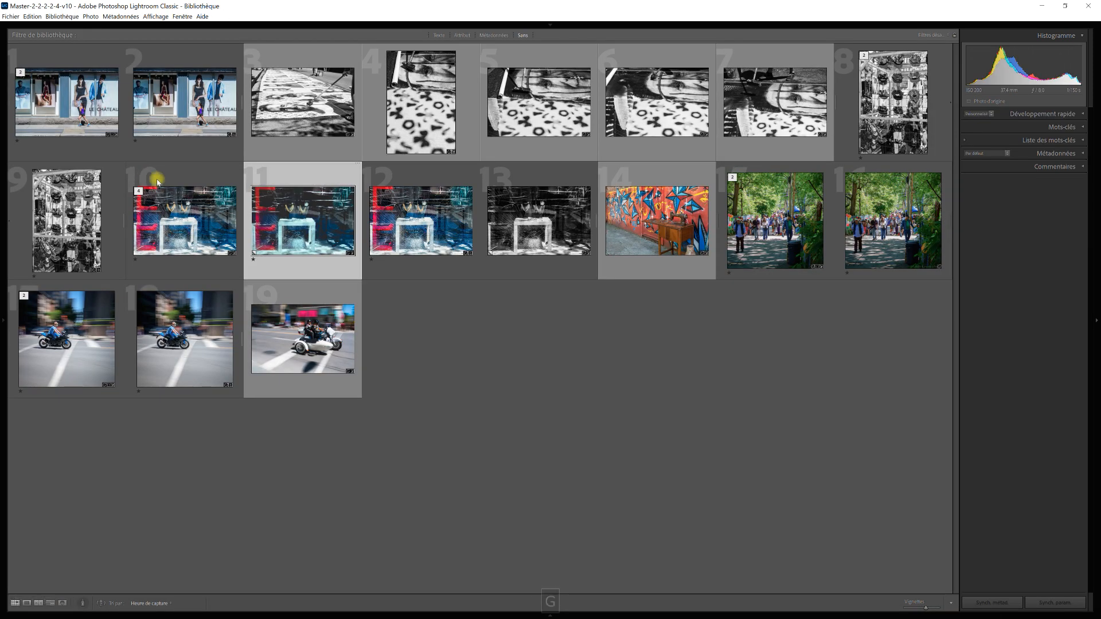
key(F7)
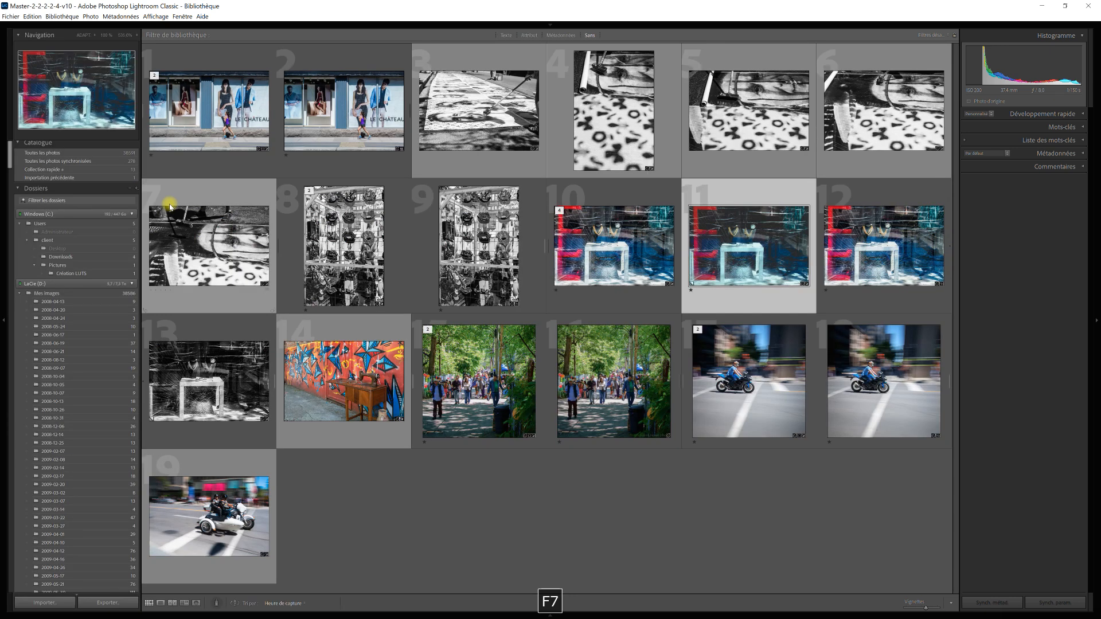
click(68, 274)
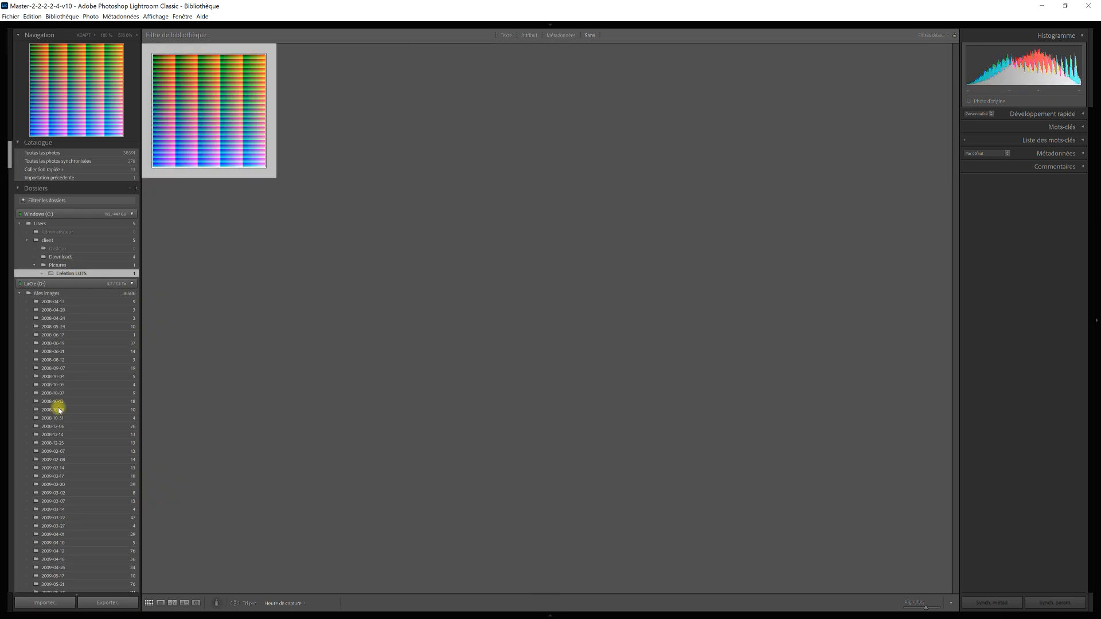
double_click(221, 136)
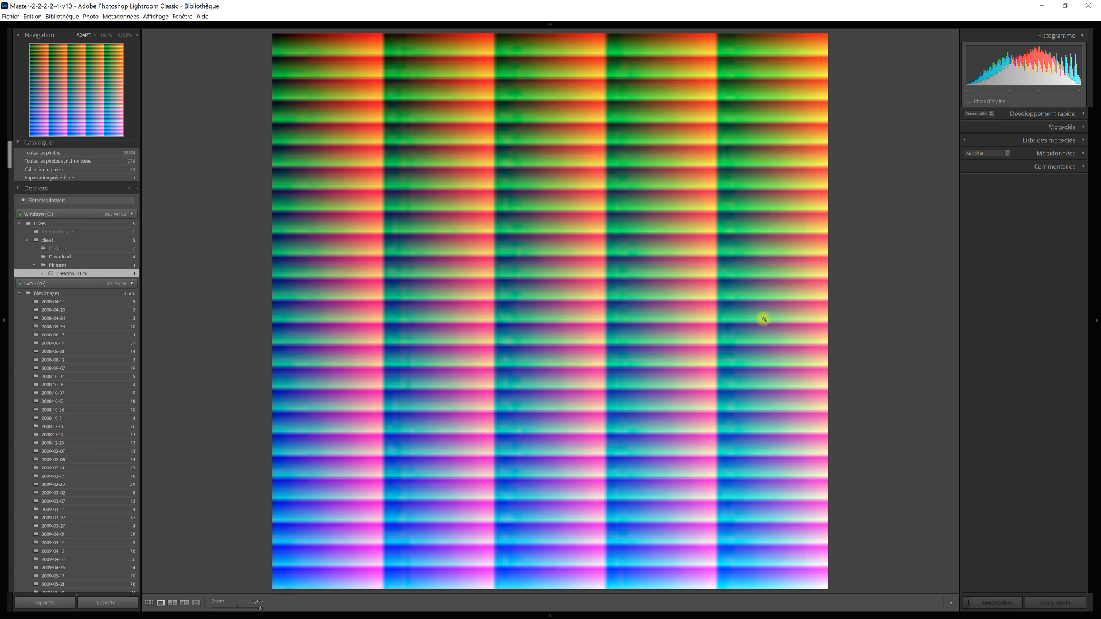
key(d)
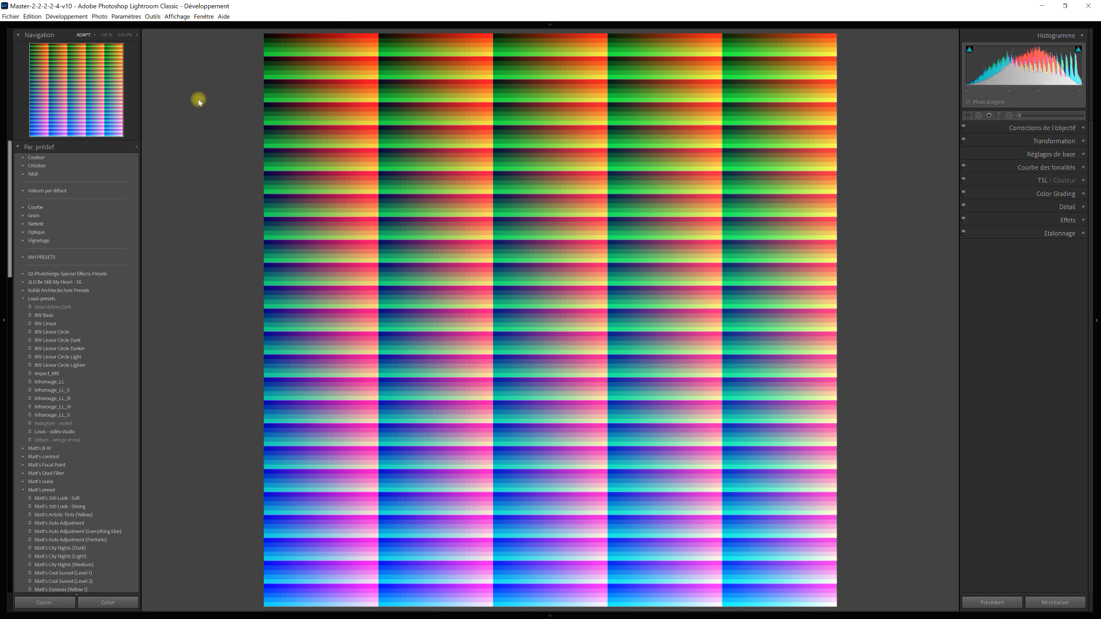
click(125, 17)
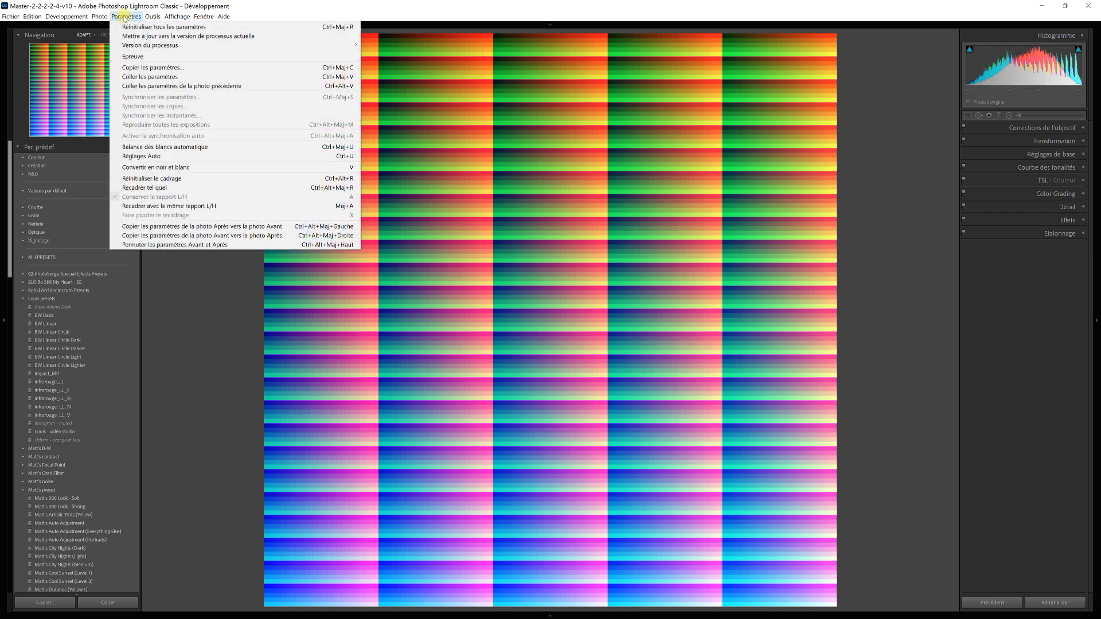
click(167, 77)
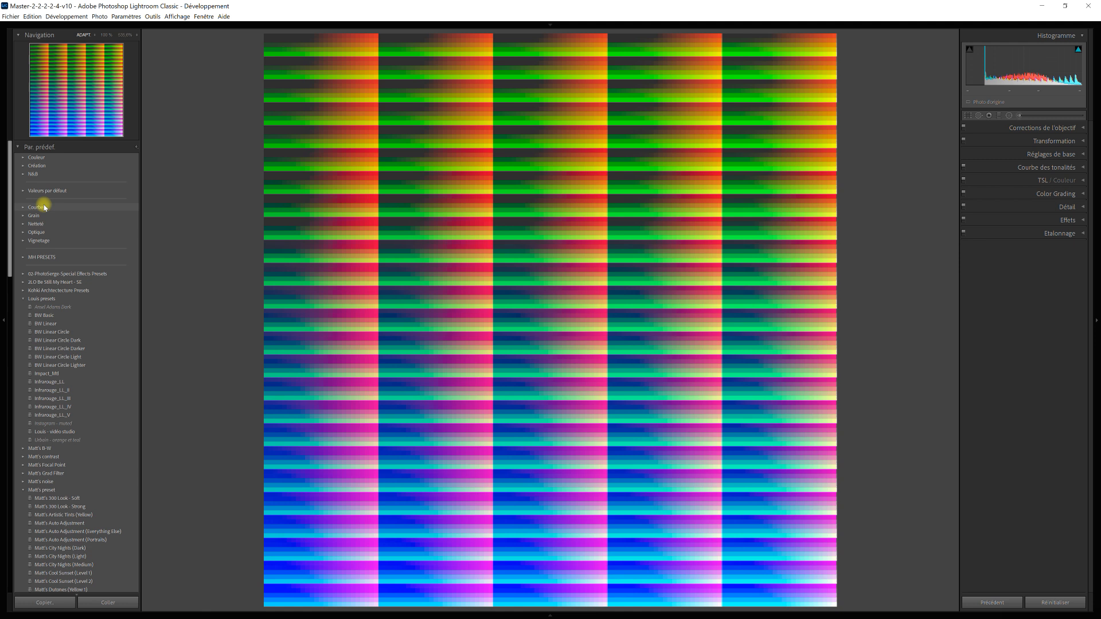
Export the graded HALD image as a JPEG to its original folder with the custom name text LUT_LL_Cinecyan.
click(11, 18)
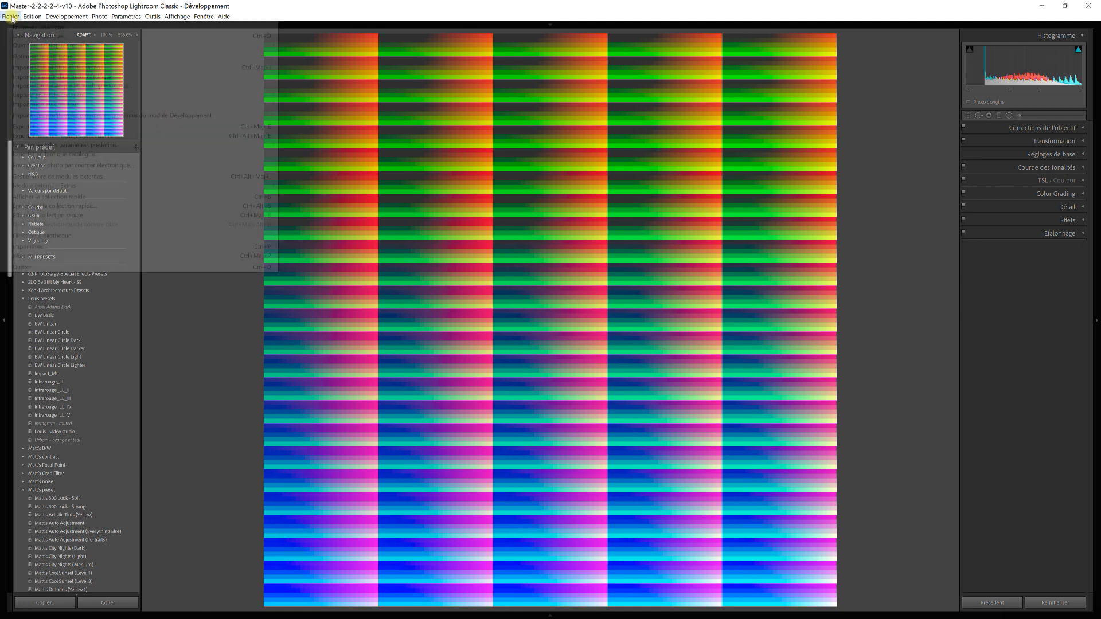
click(59, 127)
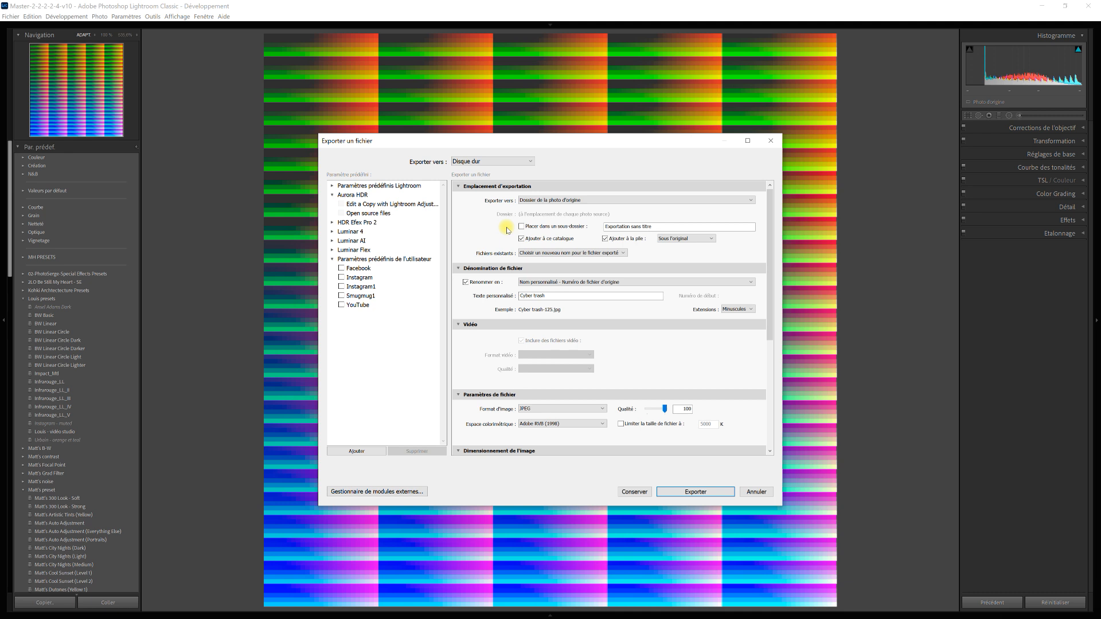
click(566, 296)
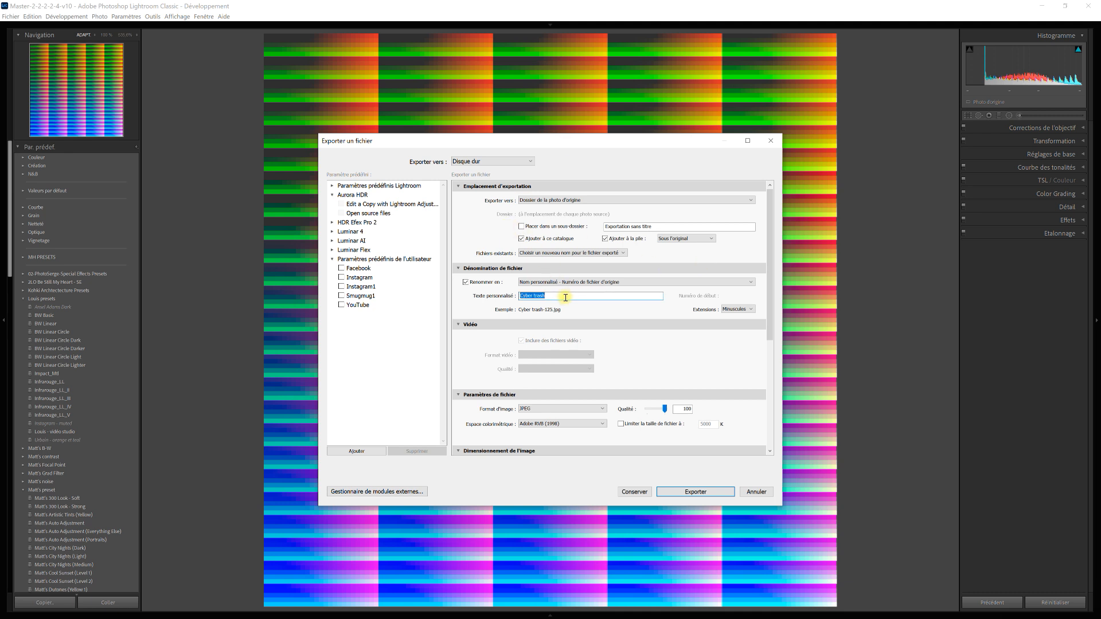
text(L)
key(BackSpace)
text(UT_LL_)
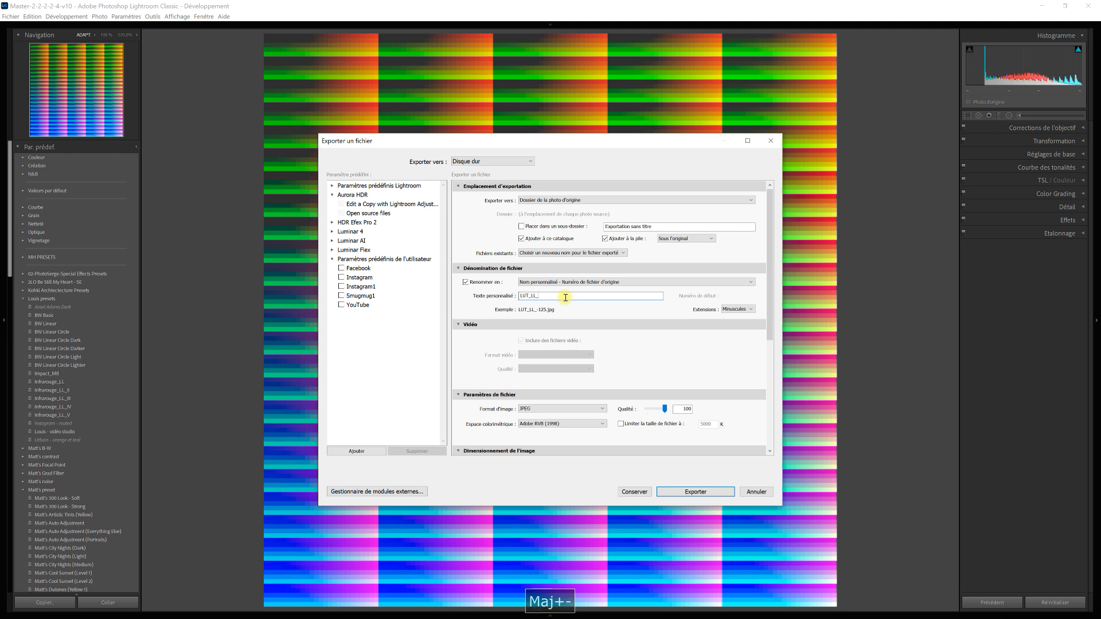
text(Cine)
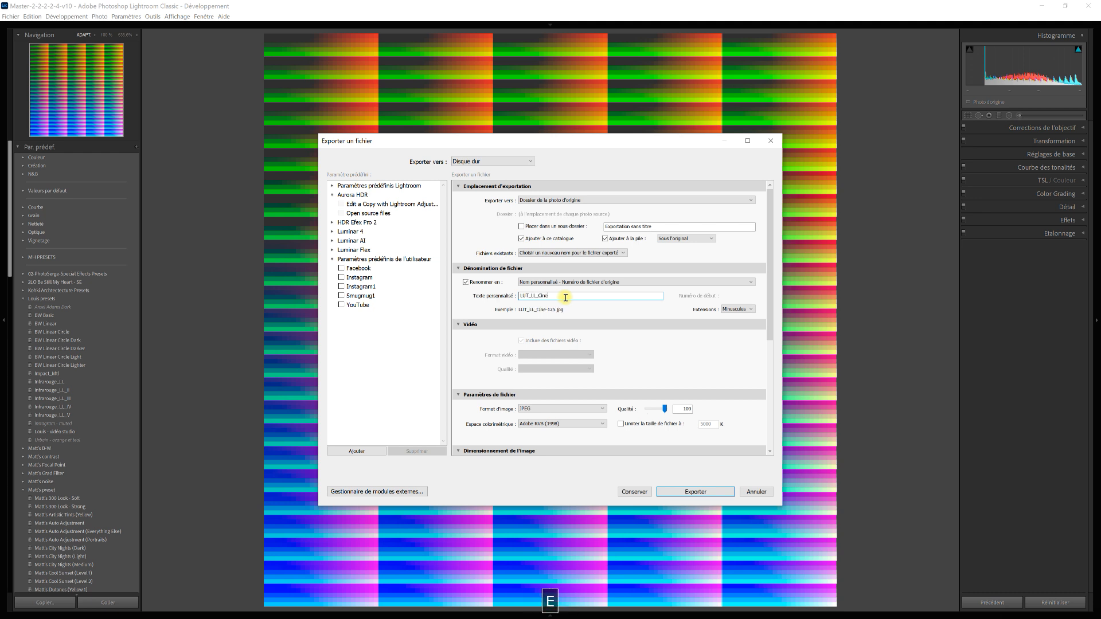
text(cyan)
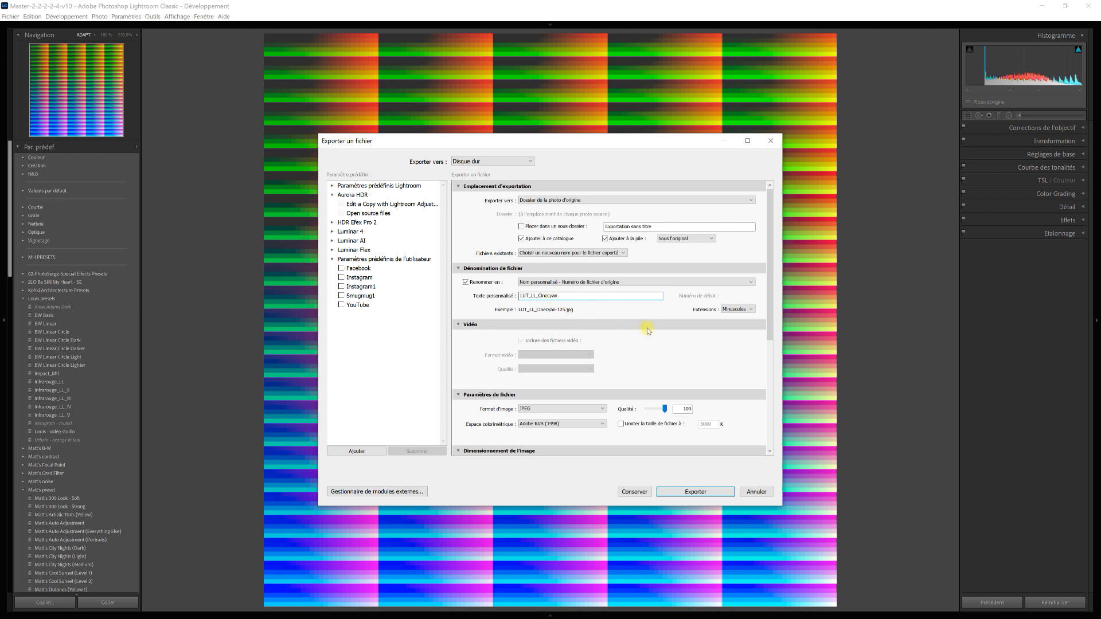
click(695, 492)
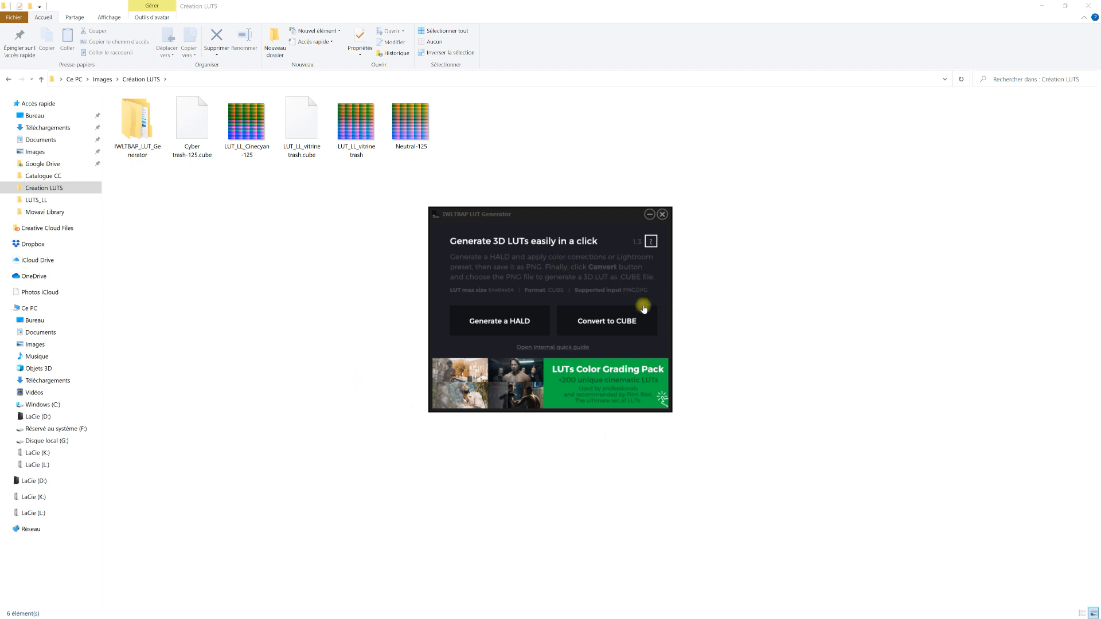
Switch to IWLTBAP LUT Generator and convert the exported LUT_LL_Cinecyan-125 image to a CUBE file.
click(605, 323)
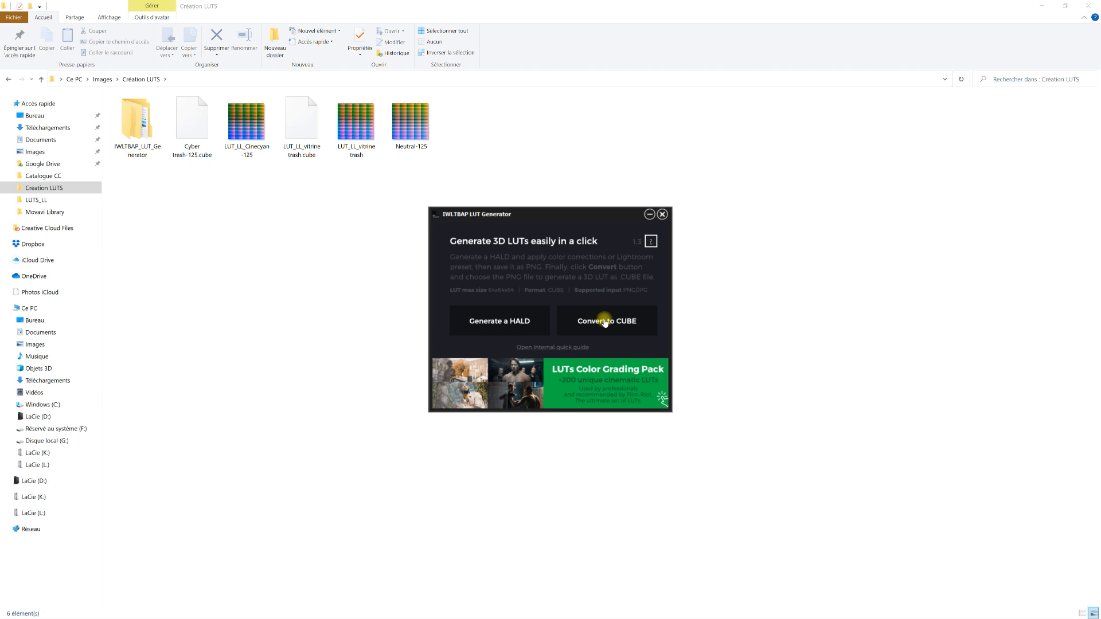
click(531, 331)
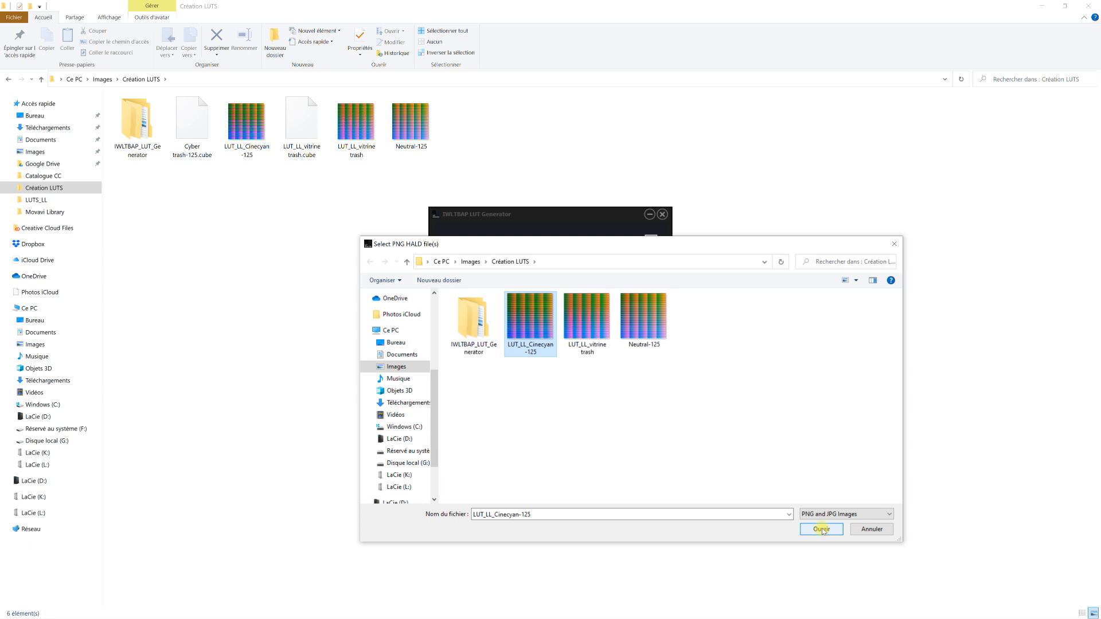
click(822, 529)
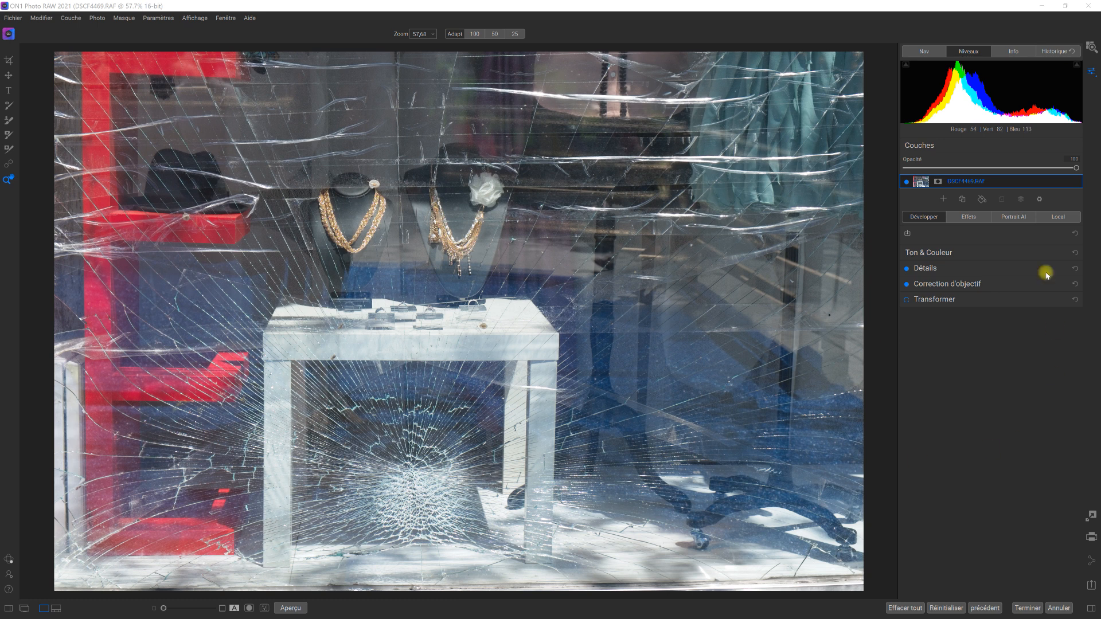
Switch to ON1 Photo RAW 2021 and add a LUTs filter to the shop-window photo's effects.
click(981, 219)
click(1008, 252)
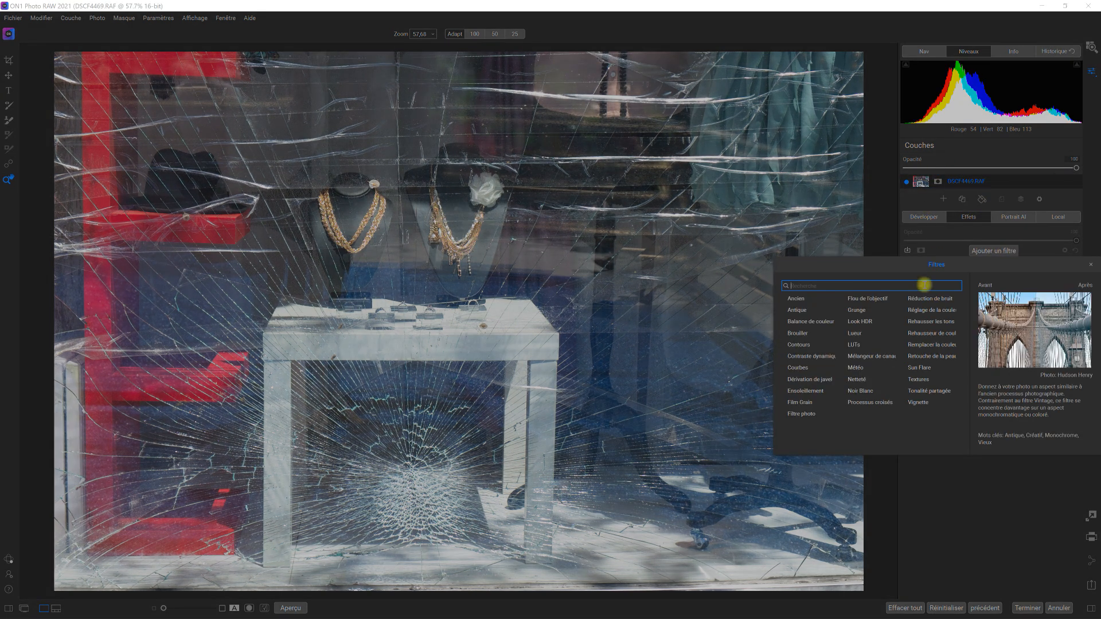
click(859, 344)
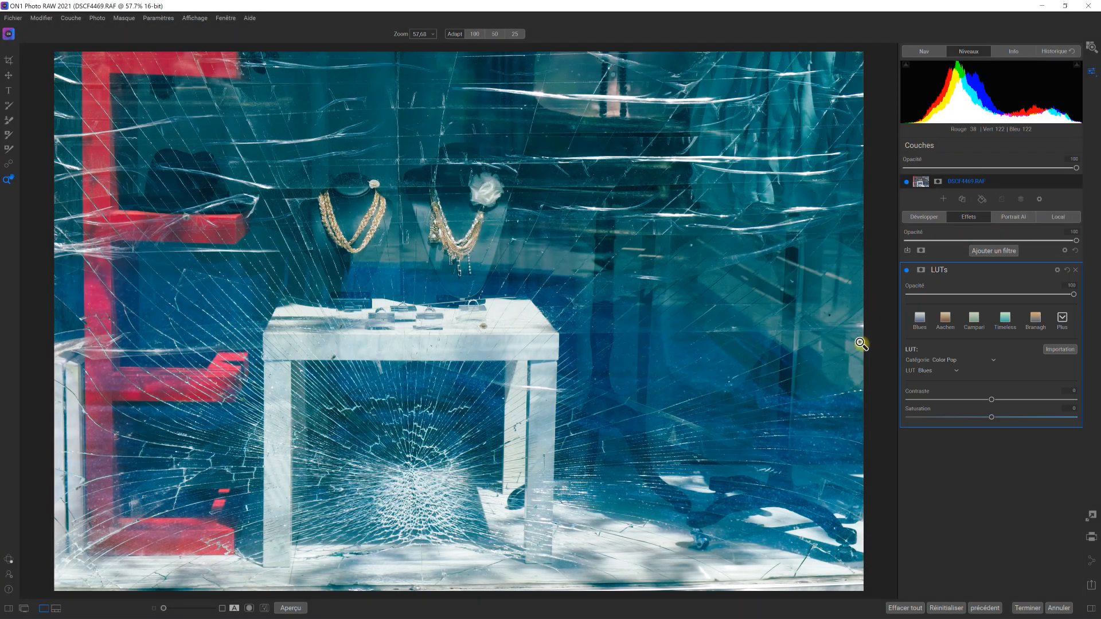
Choose LUT_LL_Cinecyan-125.cube from the Création LUTS folder in Images for import as a LUT.
click(1060, 349)
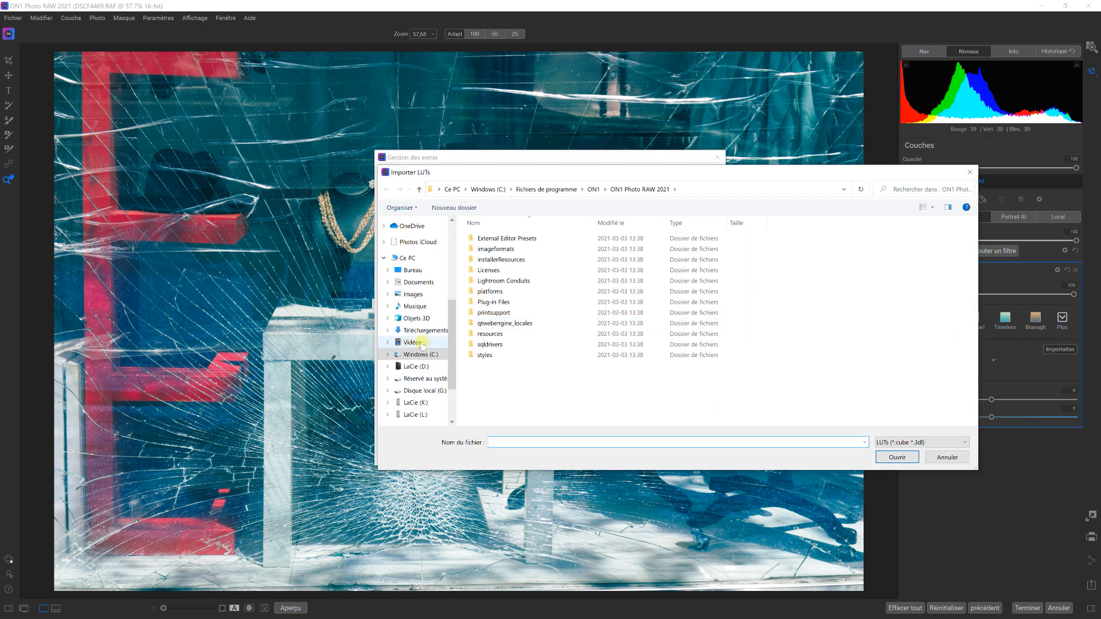
drag(450, 347, 450, 272)
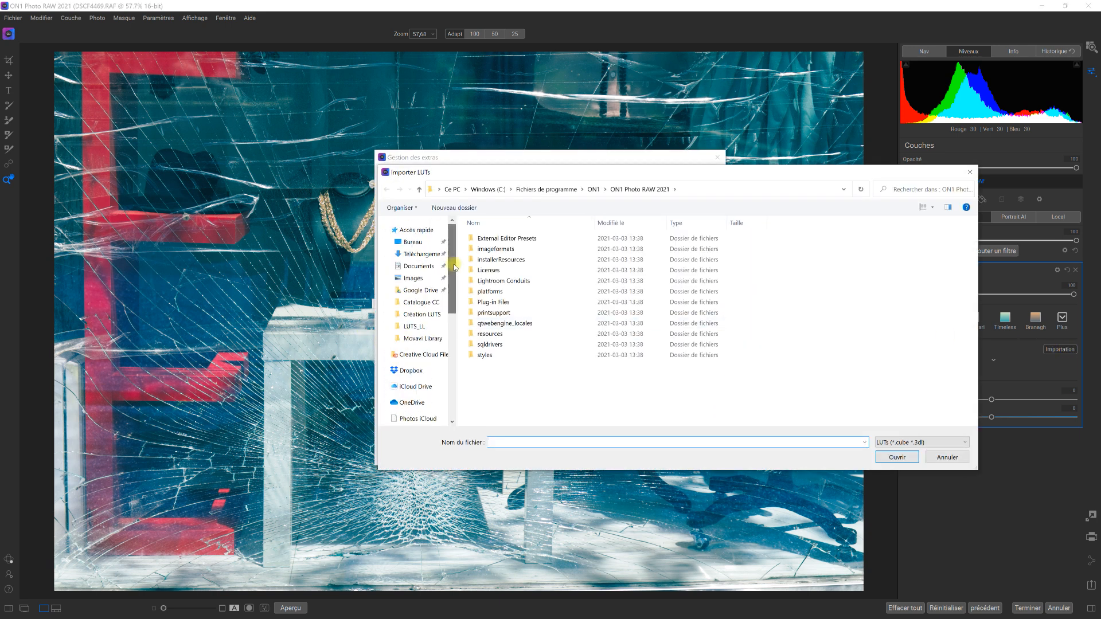
click(410, 279)
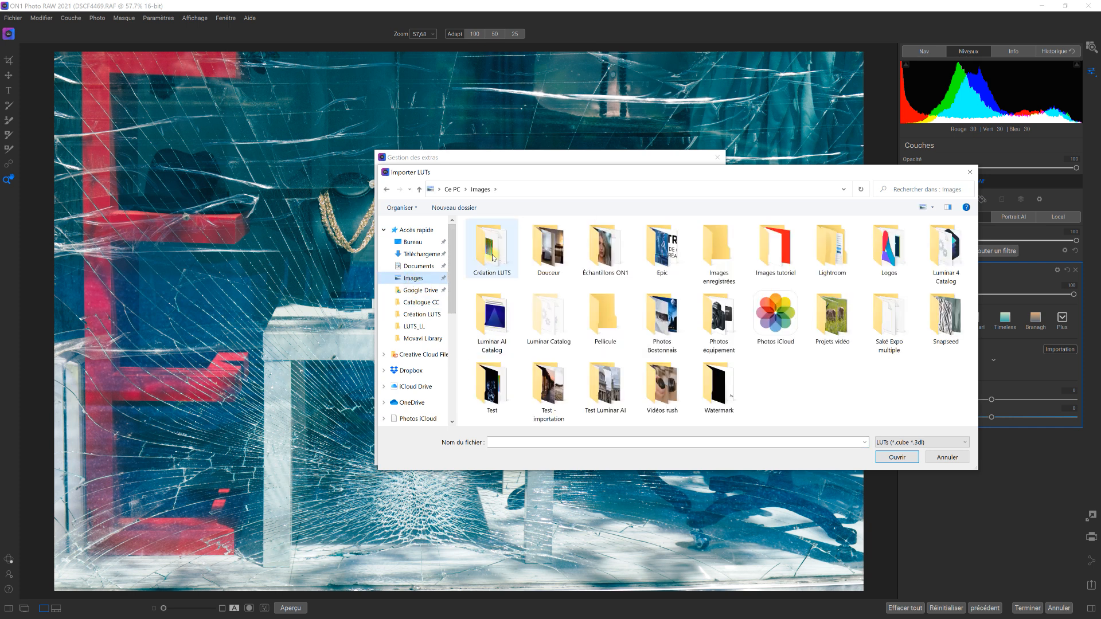
double_click(492, 253)
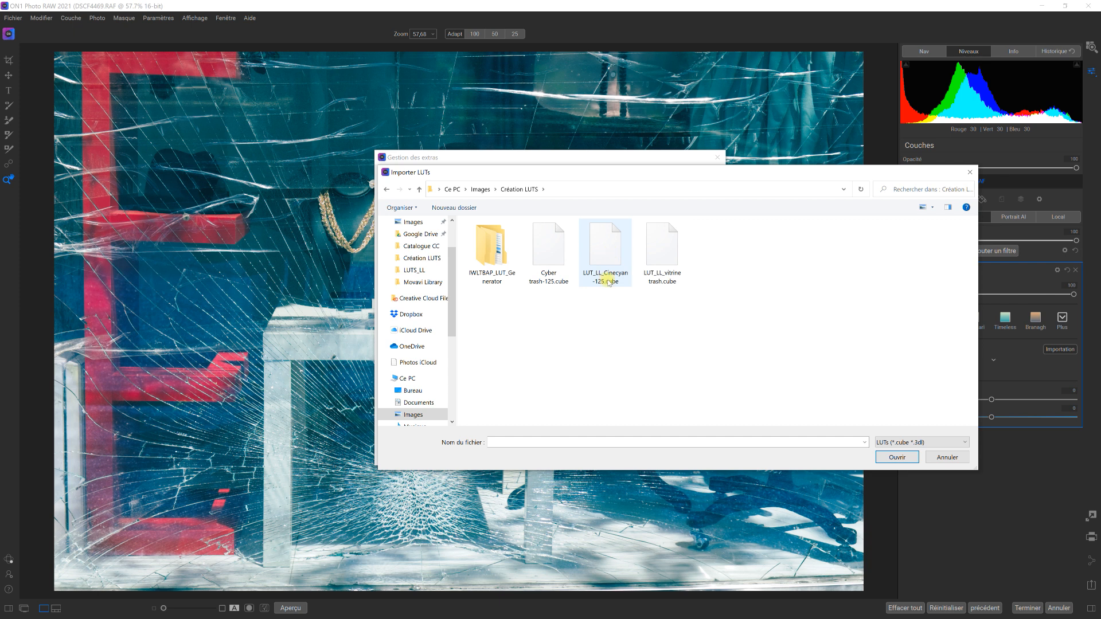
click(611, 255)
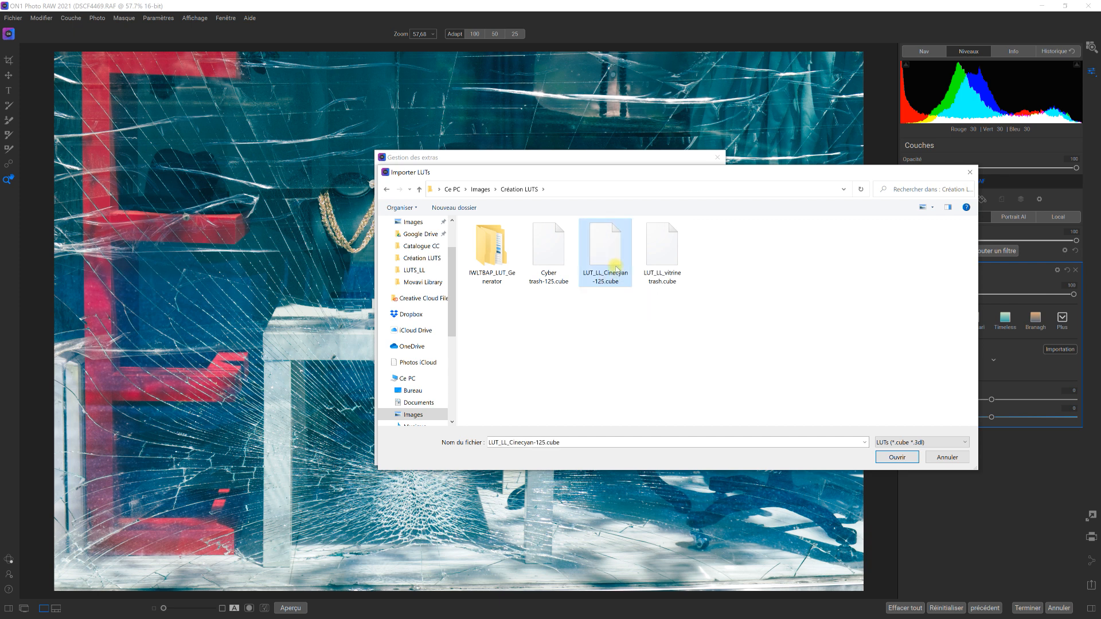
click(879, 457)
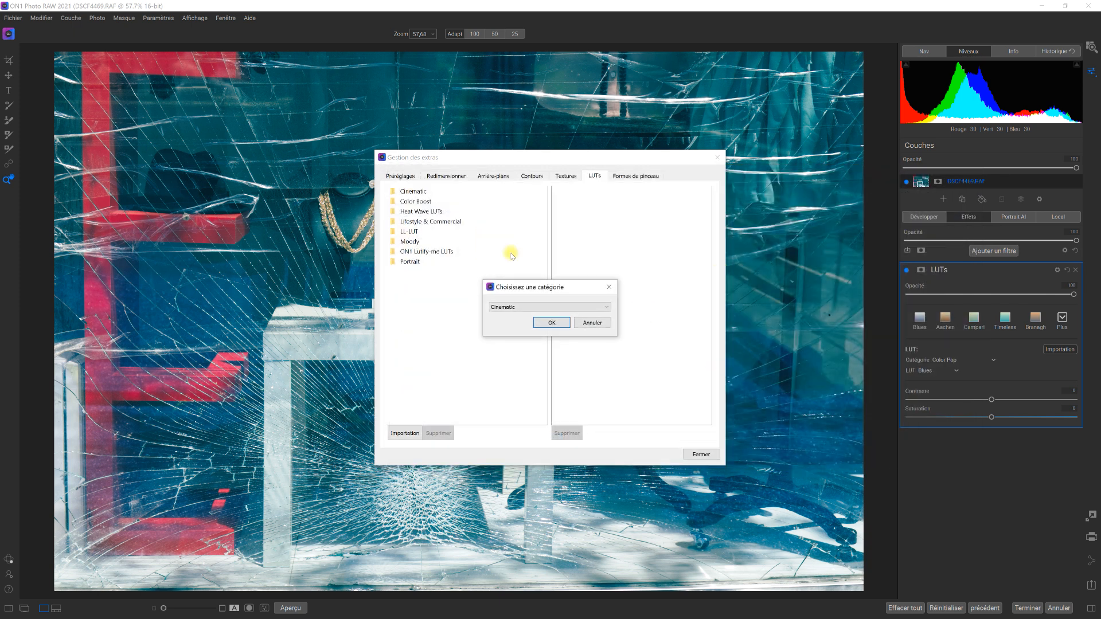
Import the LUT into the LL-LUT category, then close the import report and the extras manager.
click(591, 308)
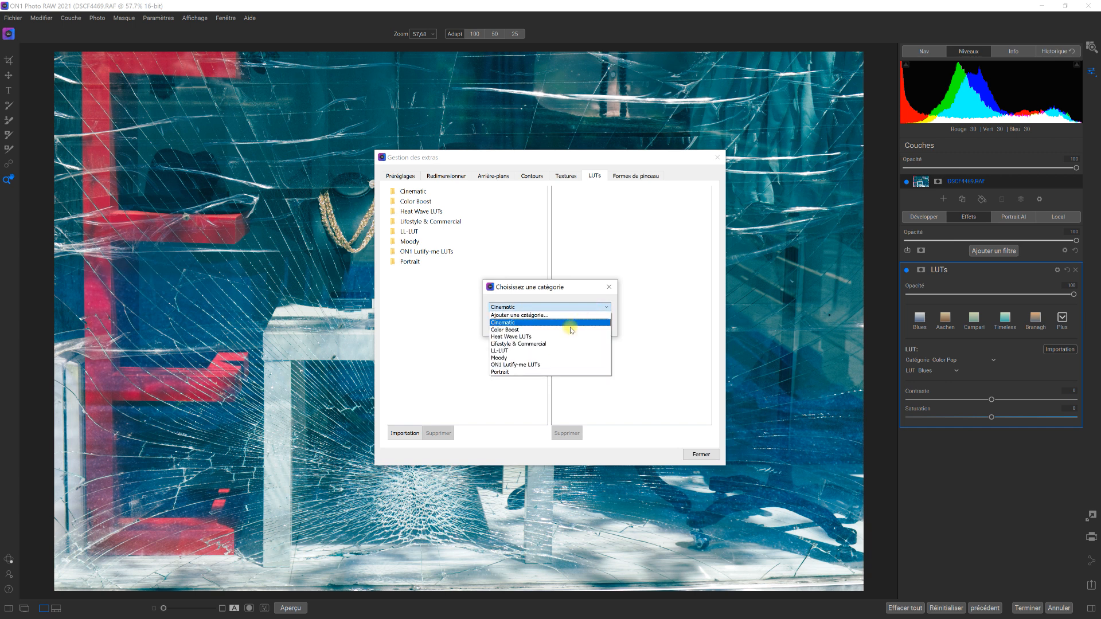
click(565, 351)
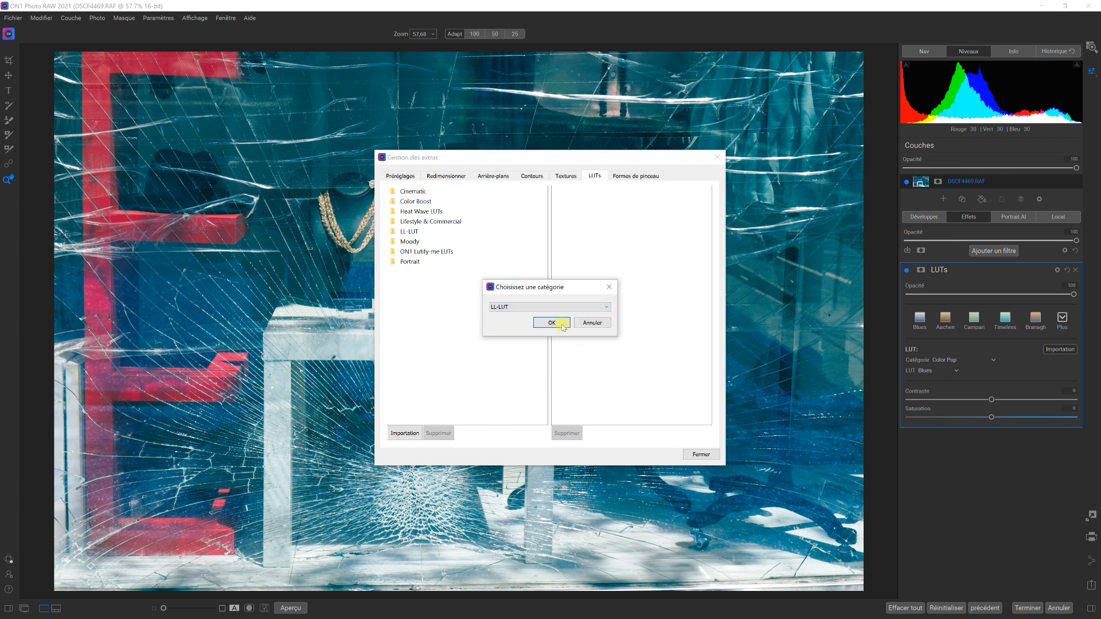
click(558, 323)
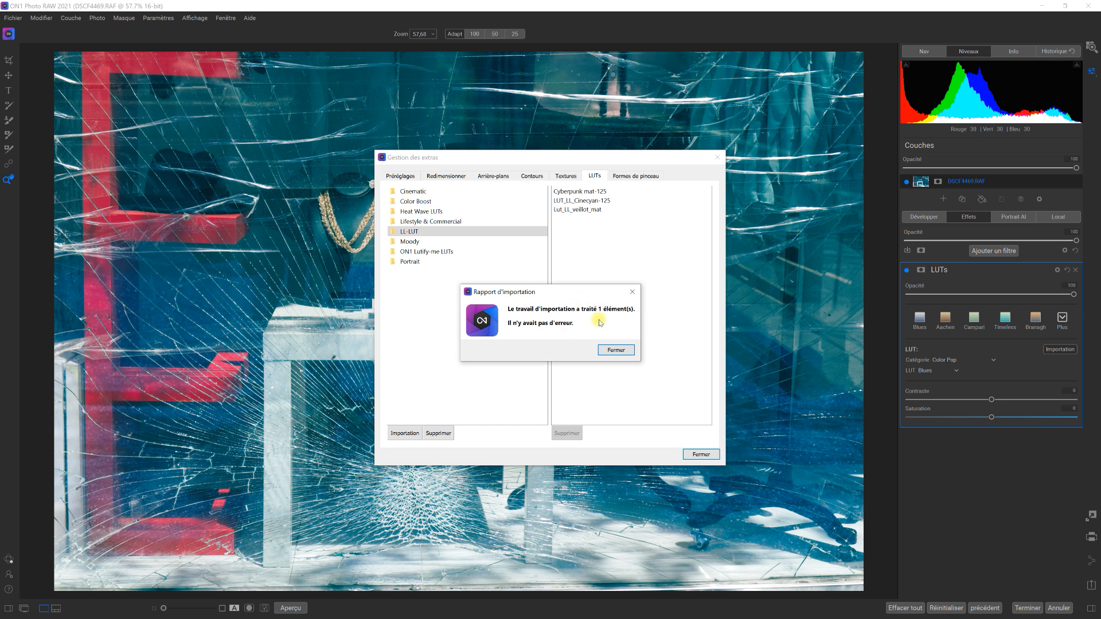
click(615, 350)
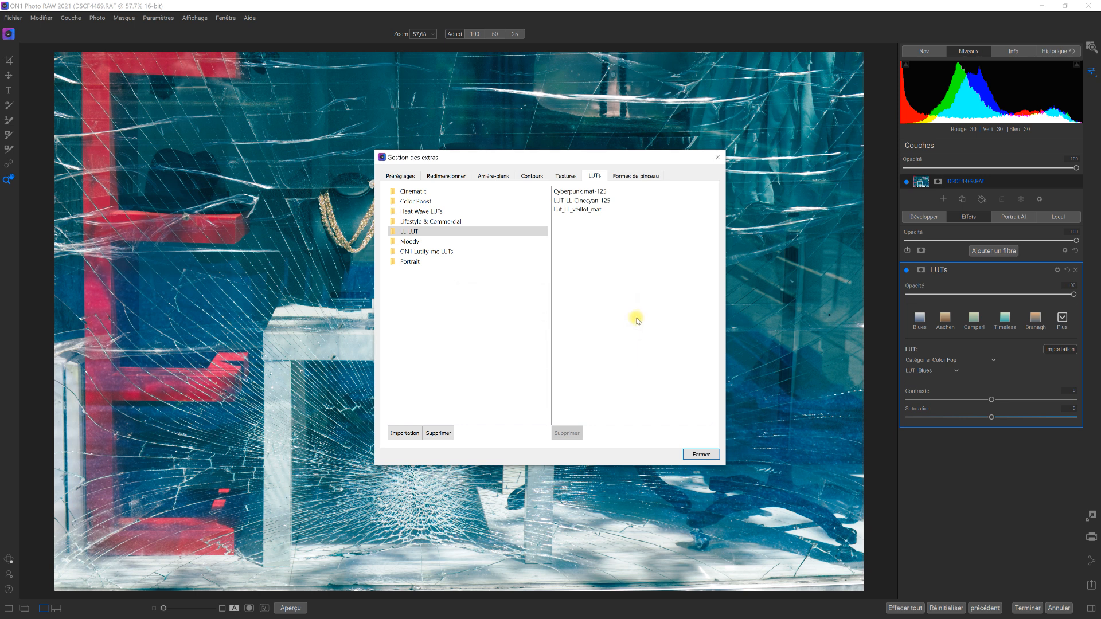
click(718, 157)
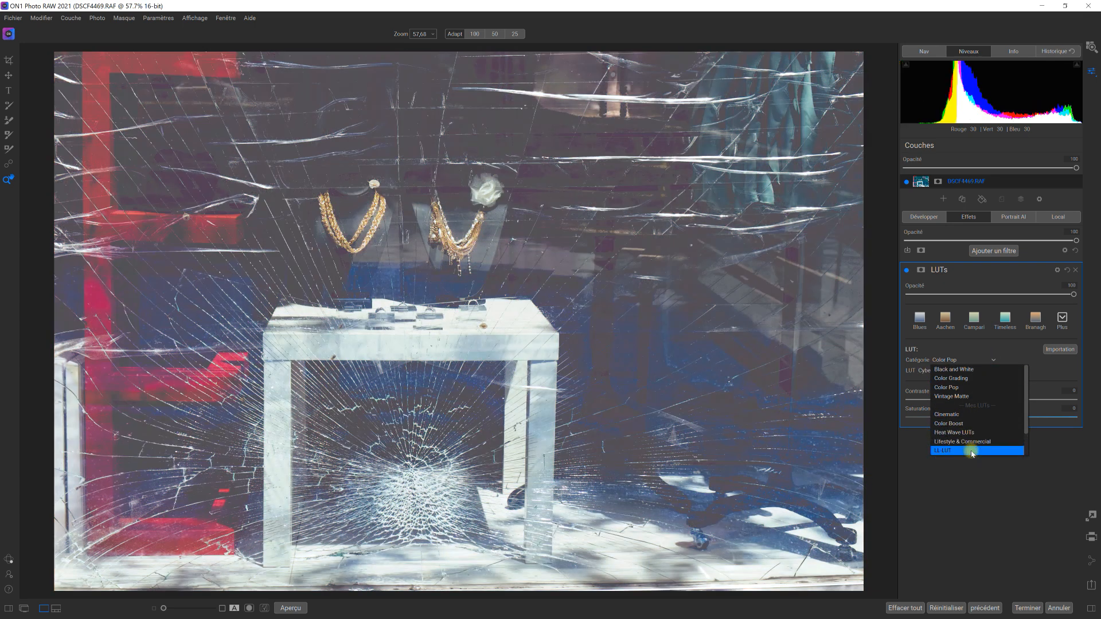
Apply the LUT_LL_Cinecyan-125 LUT from the LL-LUT category to the shop-window photo.
click(971, 450)
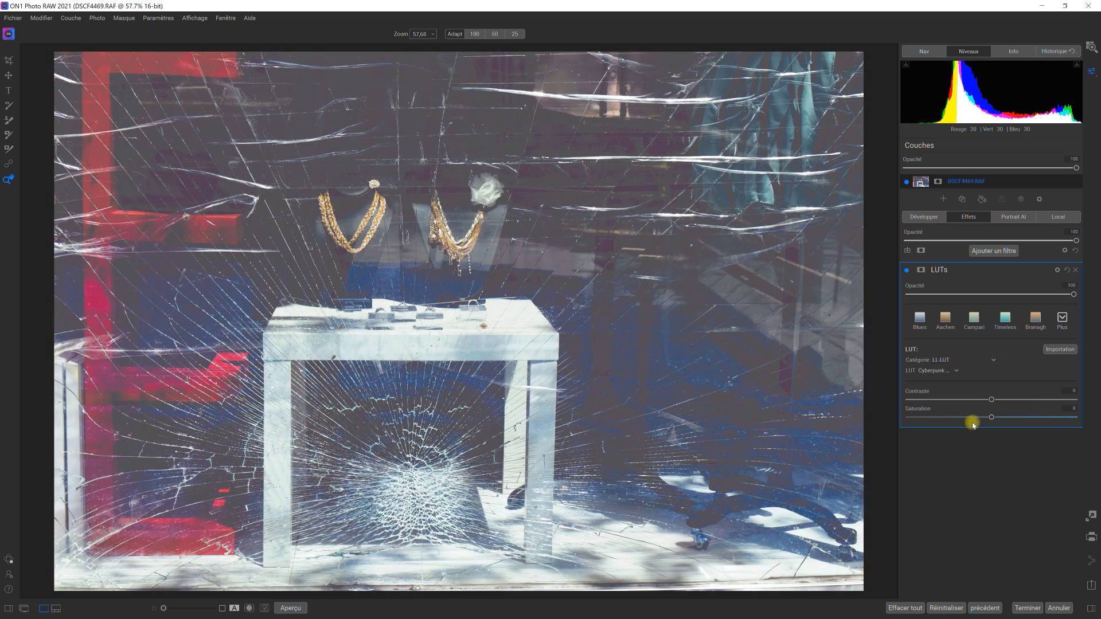
click(957, 370)
click(966, 390)
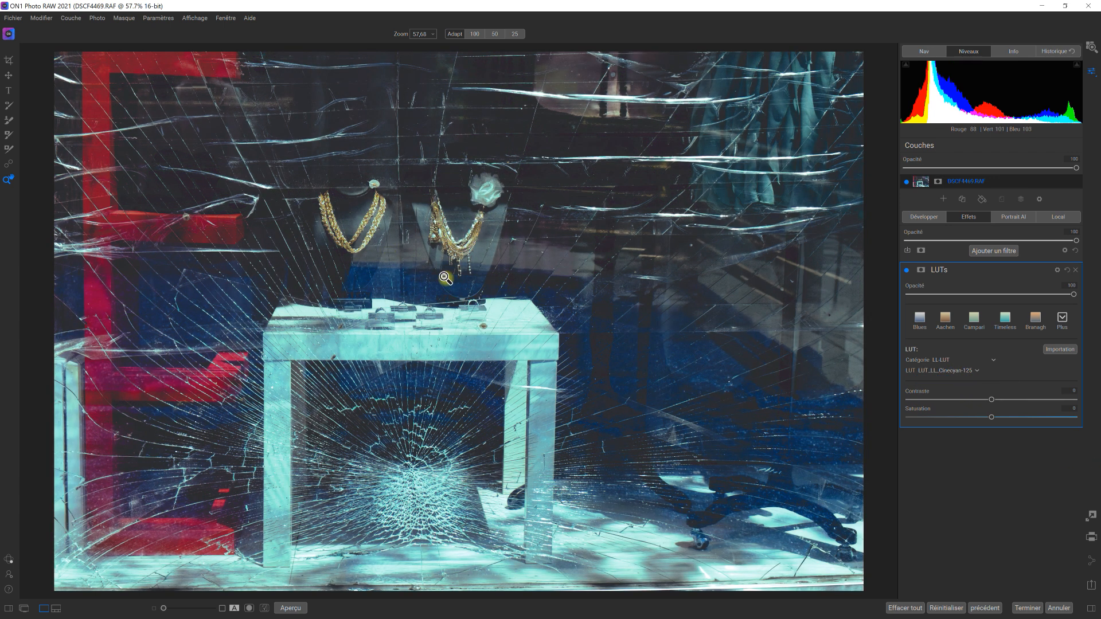